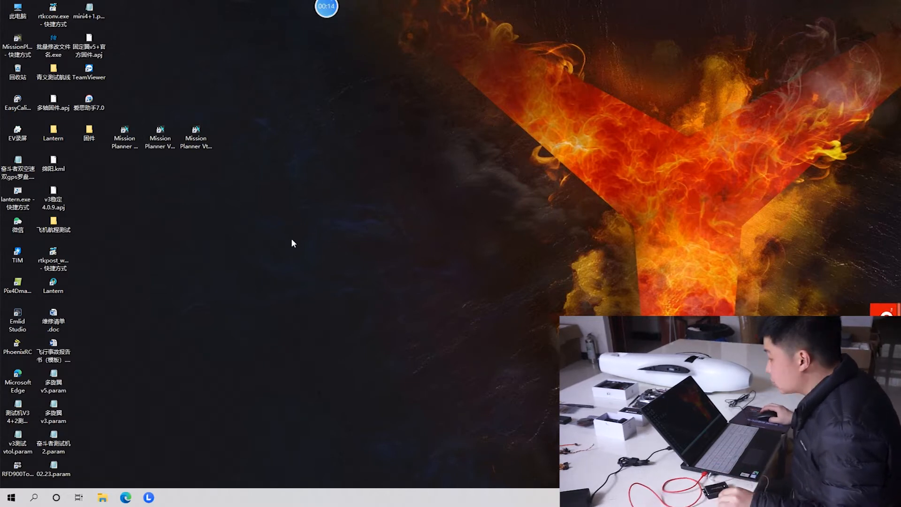
Step: Refresh the desktop, launch Mission Planner Vtol Survey and choose COM54 as the connection port
right_click(267, 229)
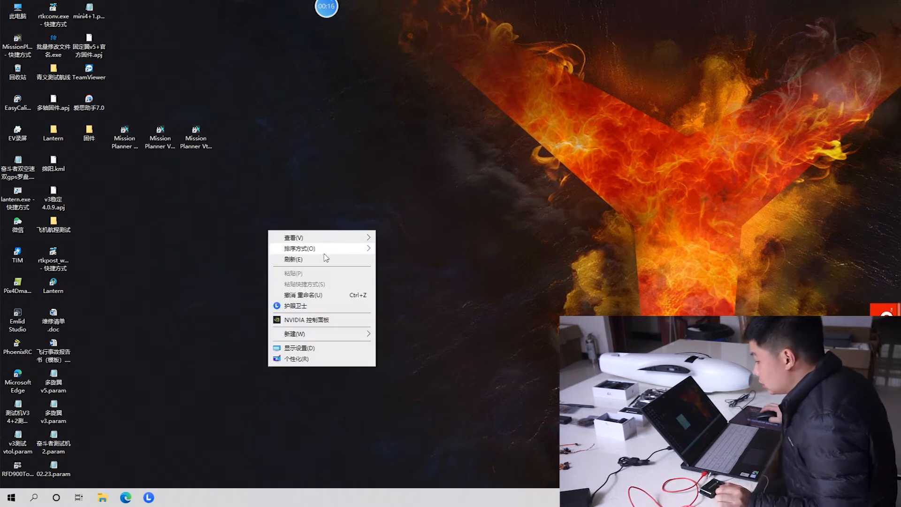
left_click(326, 259)
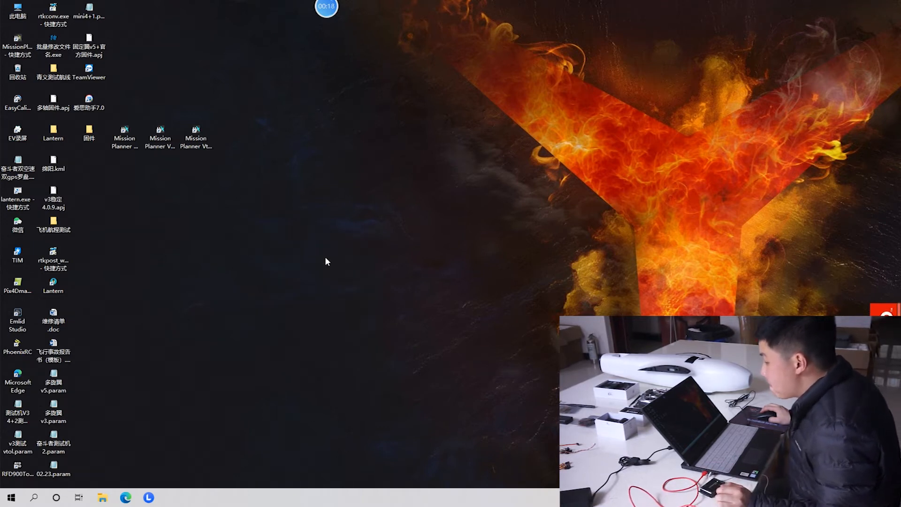
double_click(124, 136)
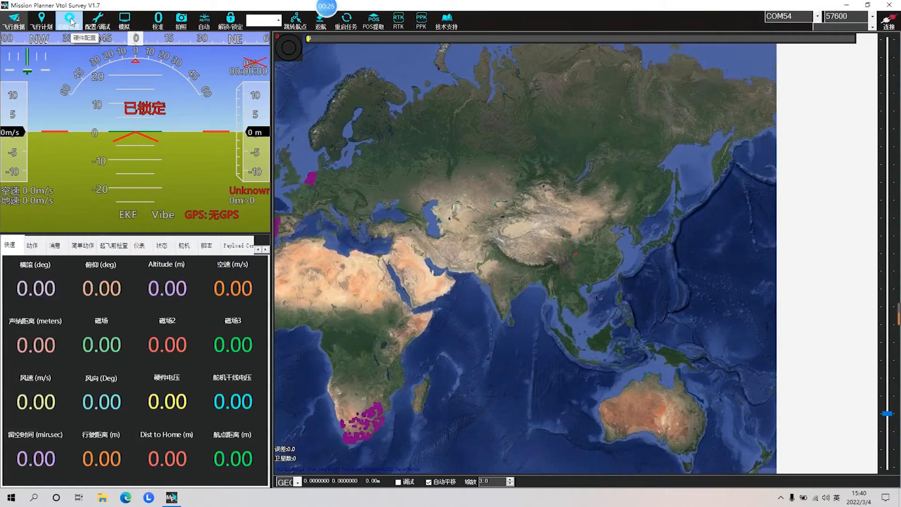
left_click(819, 18)
left_click(802, 40)
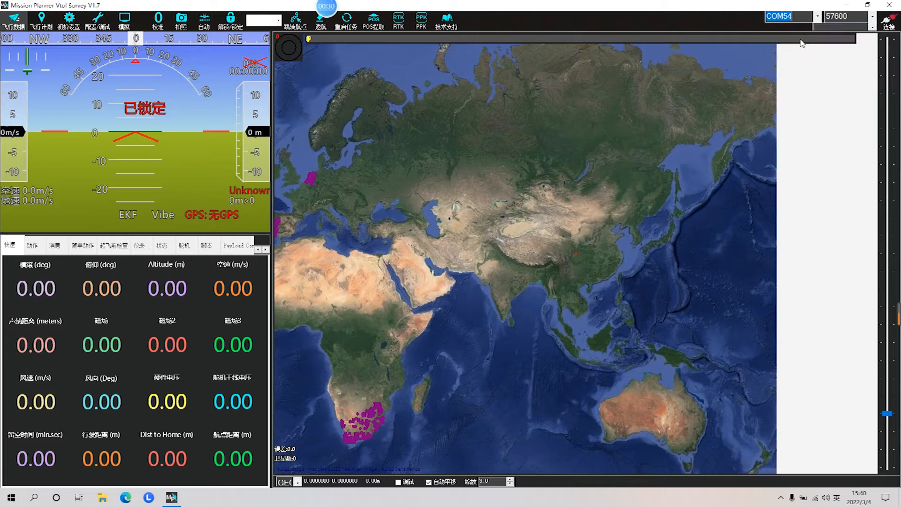
Step: Show the legacy firmware installation page and set the connection to COM54 at 115200 baud
left_click(69, 21)
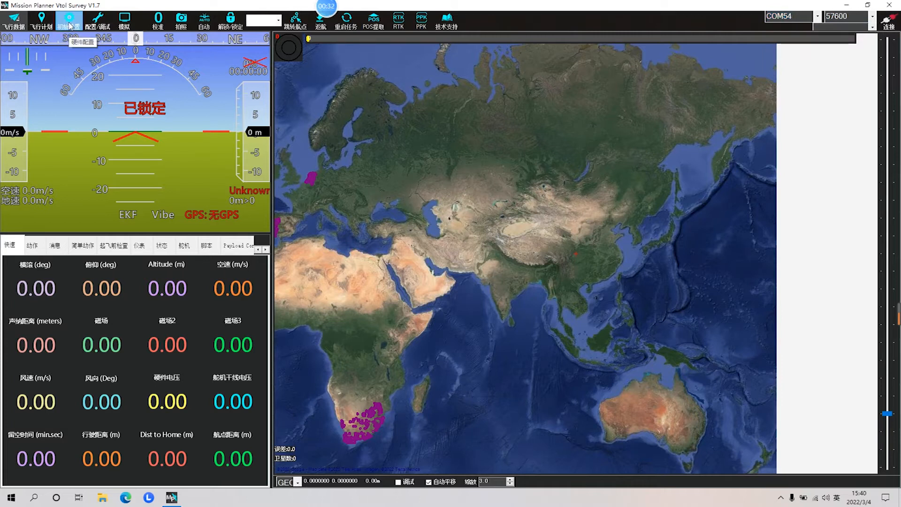
left_click(49, 52)
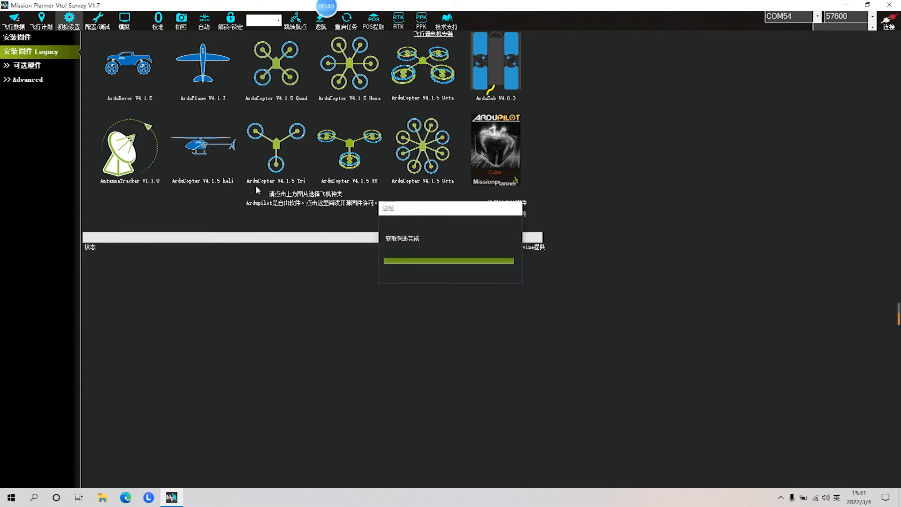
left_click(818, 17)
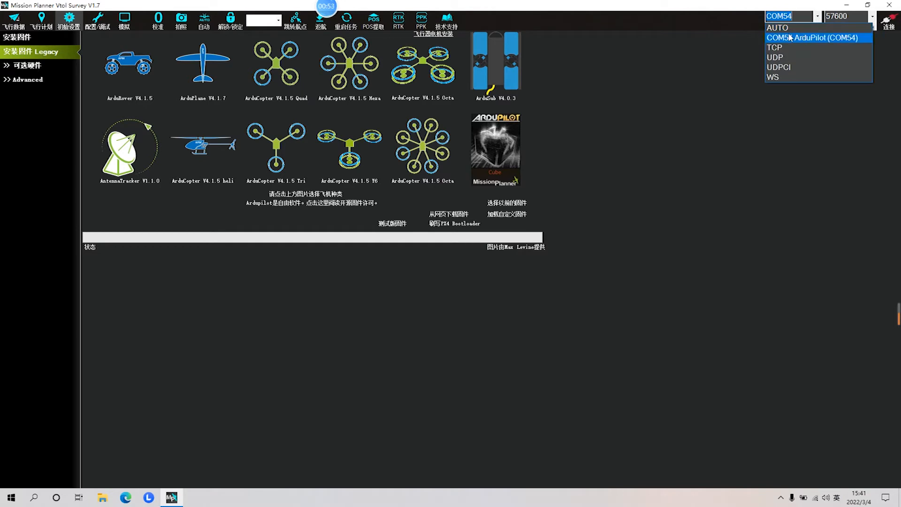
left_click(790, 38)
left_click(872, 17)
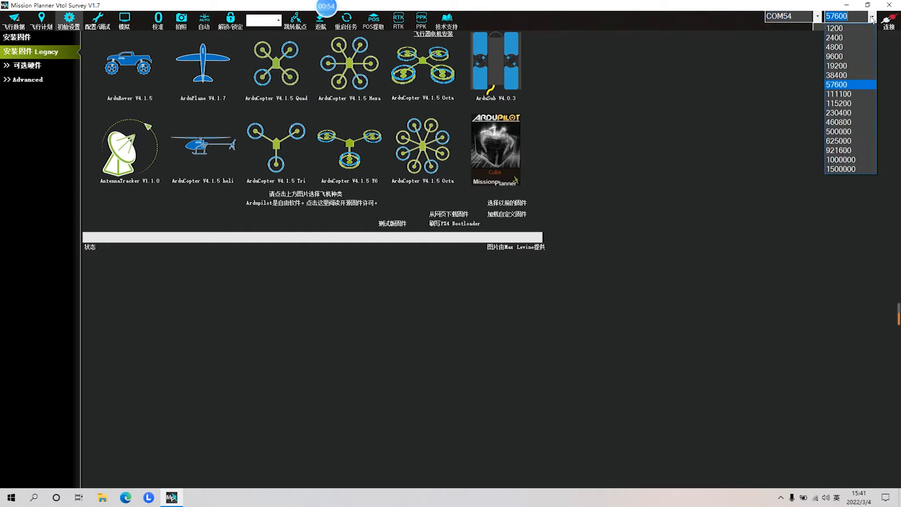
left_click(847, 104)
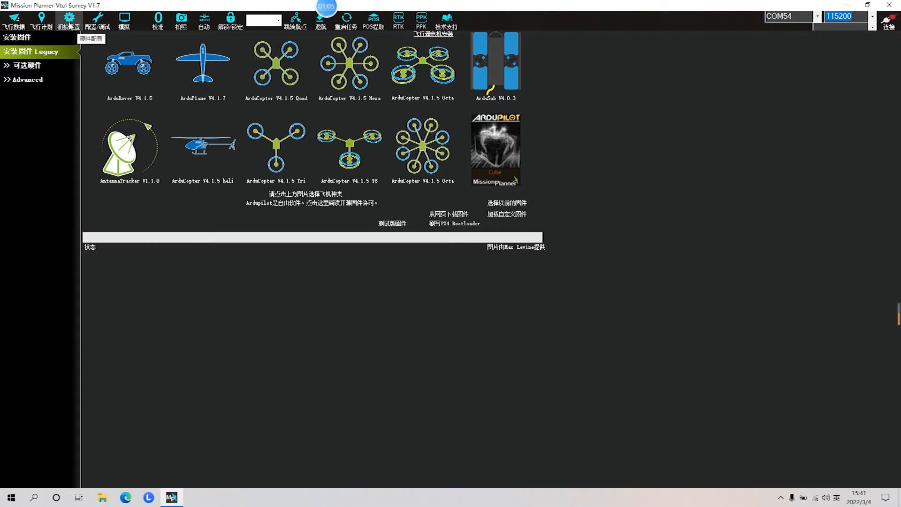
Step: Bring up the ArduPilot firmware download site in Microsoft Edge as the default browser and dismiss the translation offer
left_click(458, 216)
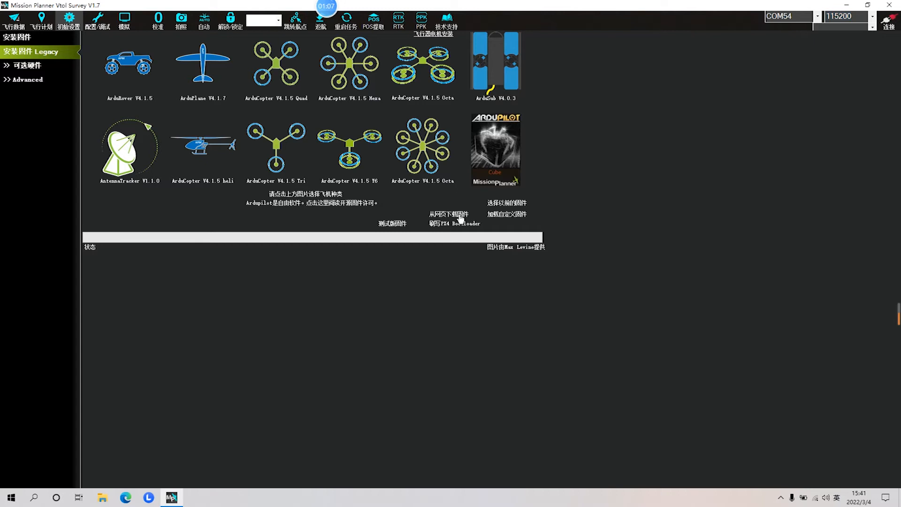
left_click(437, 187)
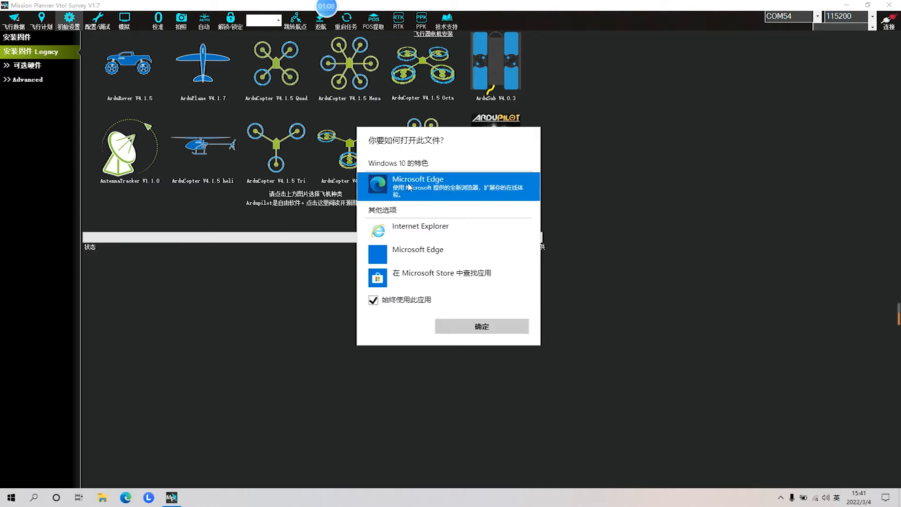
left_click(499, 328)
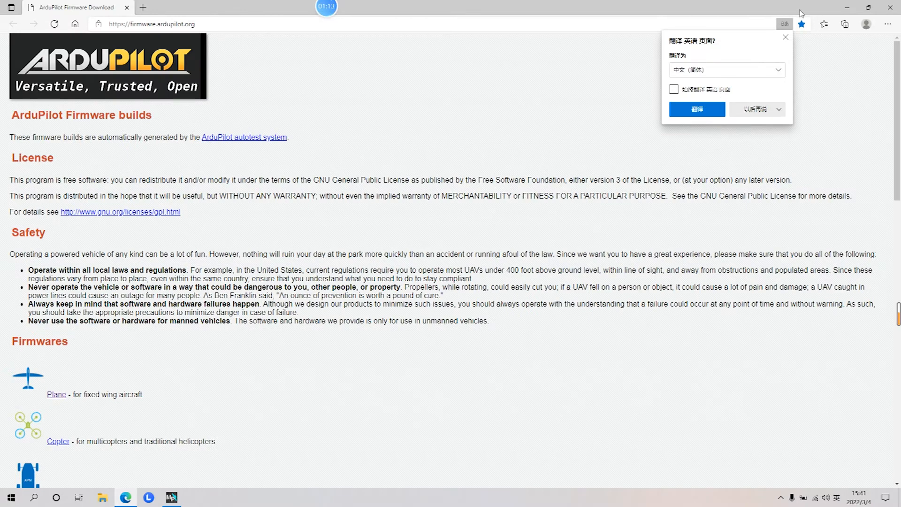
left_click(785, 37)
left_click(845, 13)
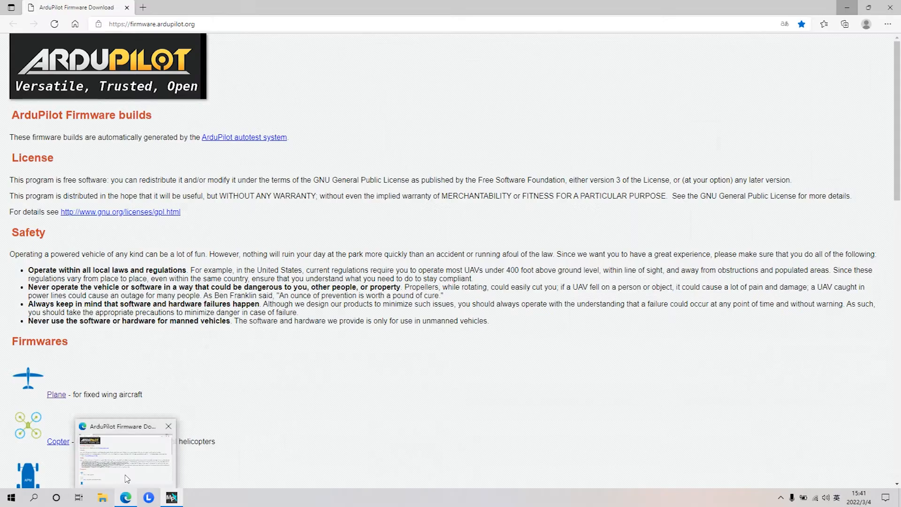
left_click(127, 479)
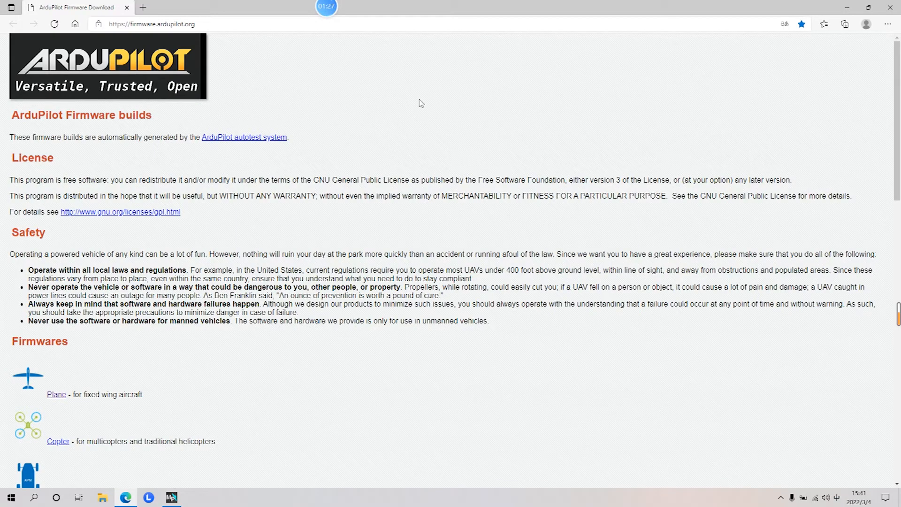
Step: Browse the ArduPilot site to the stable-4.0.9 folder of the Plane firmware
scroll(116, 319, "down", 2)
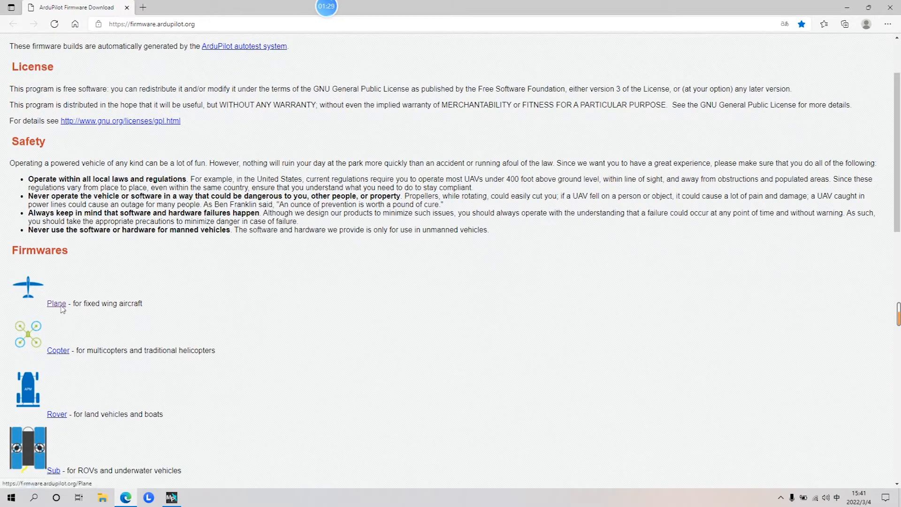
left_click(60, 305)
scroll(247, 248, "down", 3)
scroll(131, 229, "up", 3)
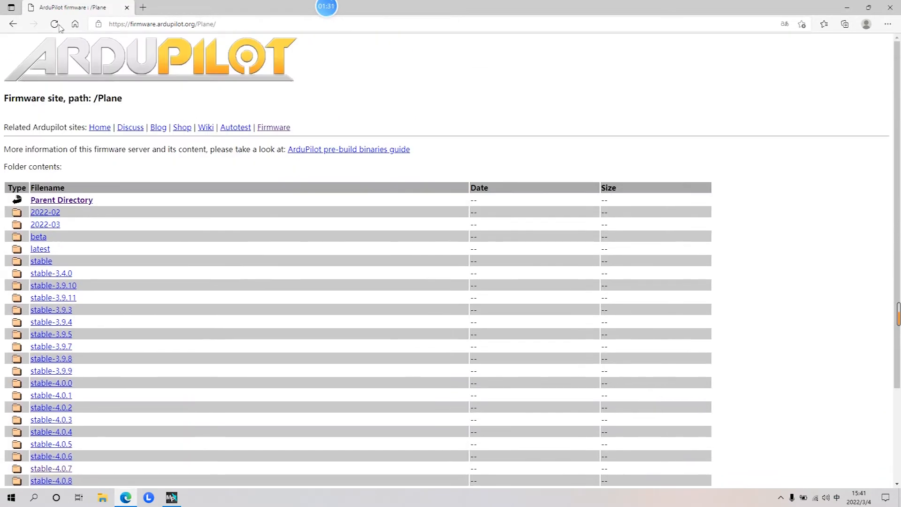
key("alt+Left")
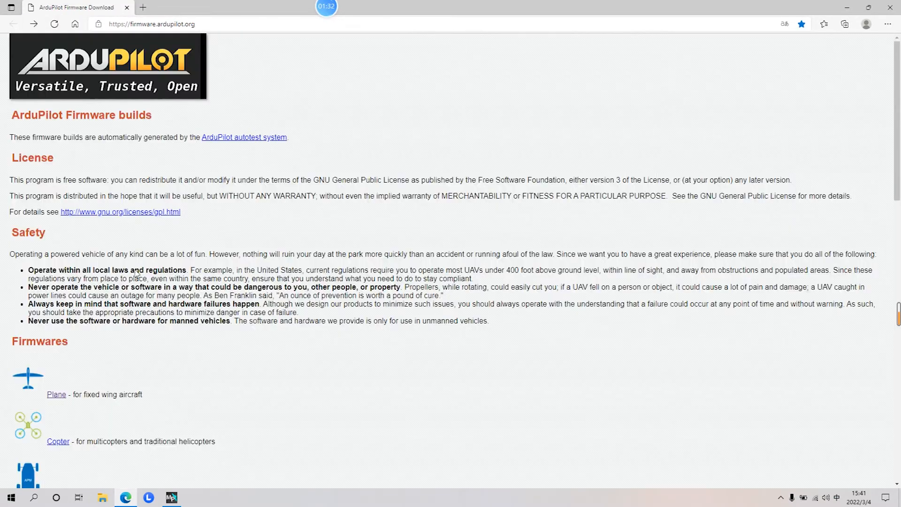
left_click(48, 397)
scroll(120, 212, "down", 3)
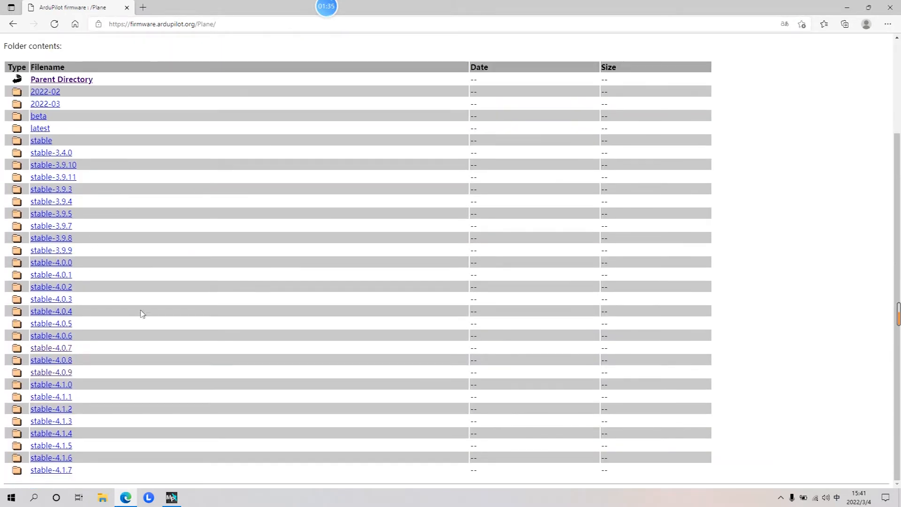
left_click(44, 376)
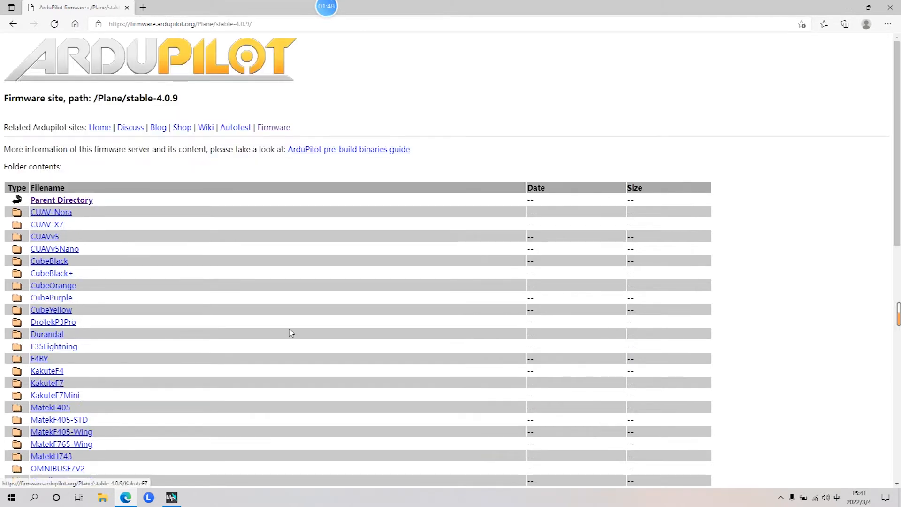
Step: Find the fmuv3 folder in the stable-4.0.9 listing and download arduplane.apj
scroll(73, 361, "down", 3)
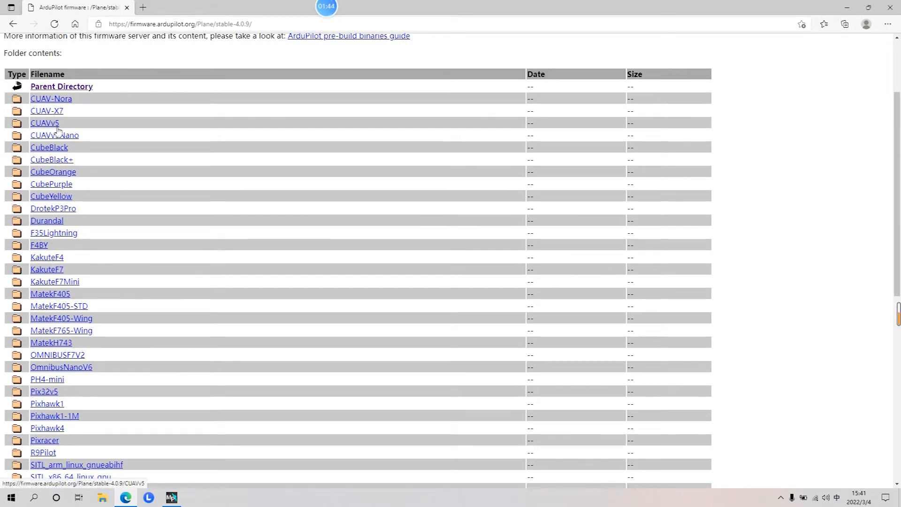
scroll(74, 316, "down", 2)
scroll(74, 316, "down", 6)
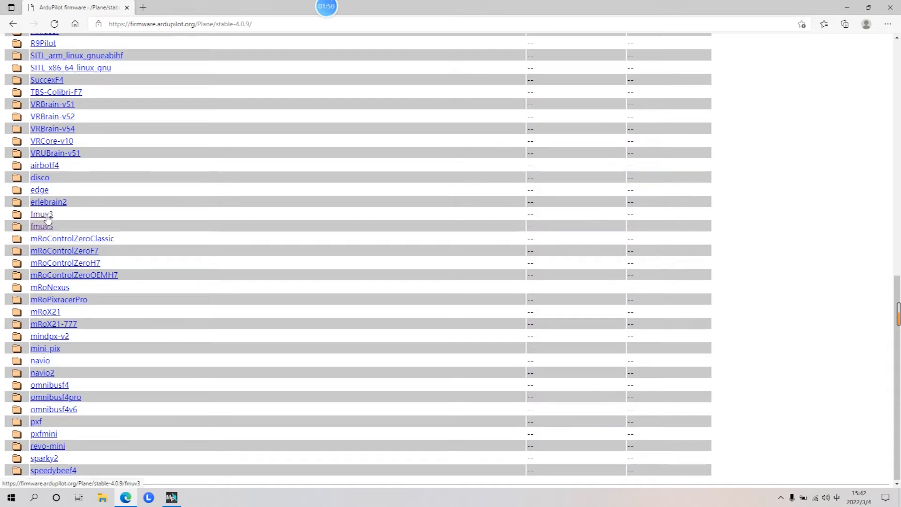
left_click(47, 217)
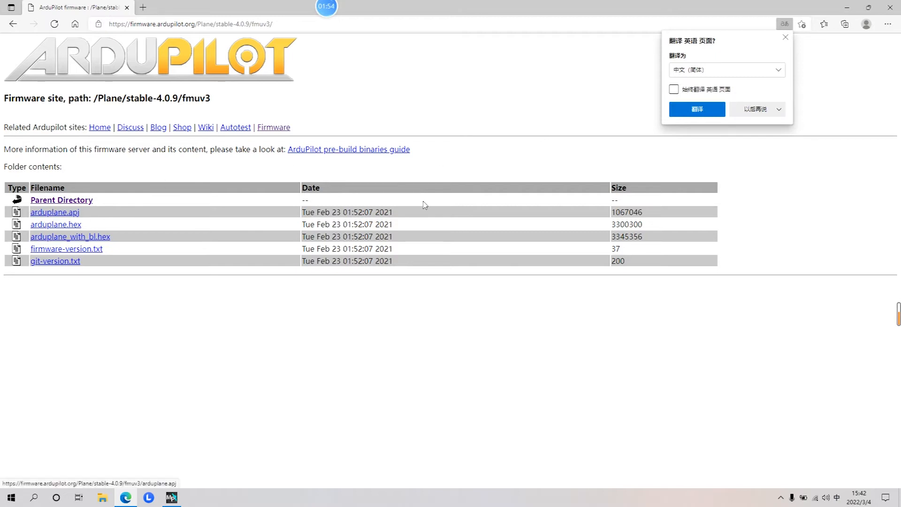
left_click(76, 217)
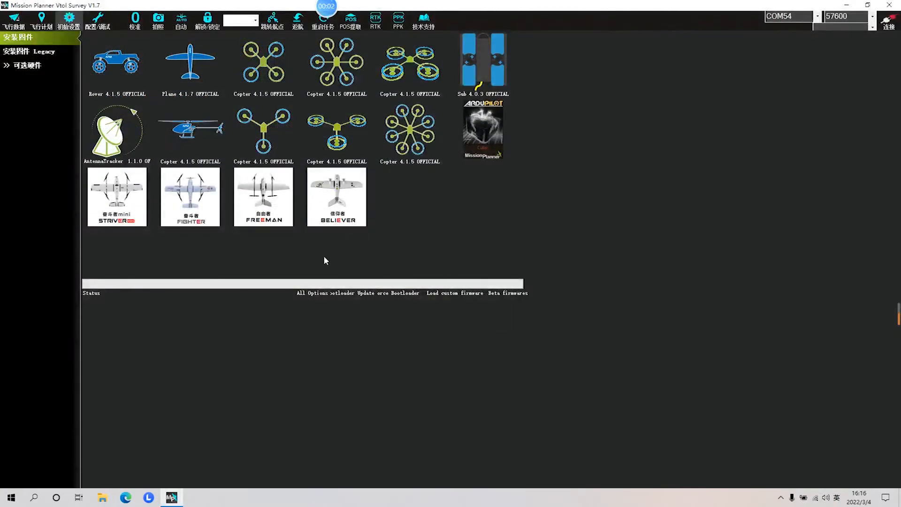
Step: Load arduplane.apj from the desktop folder 固件 as custom firmware in Mission Planner
left_click(471, 293)
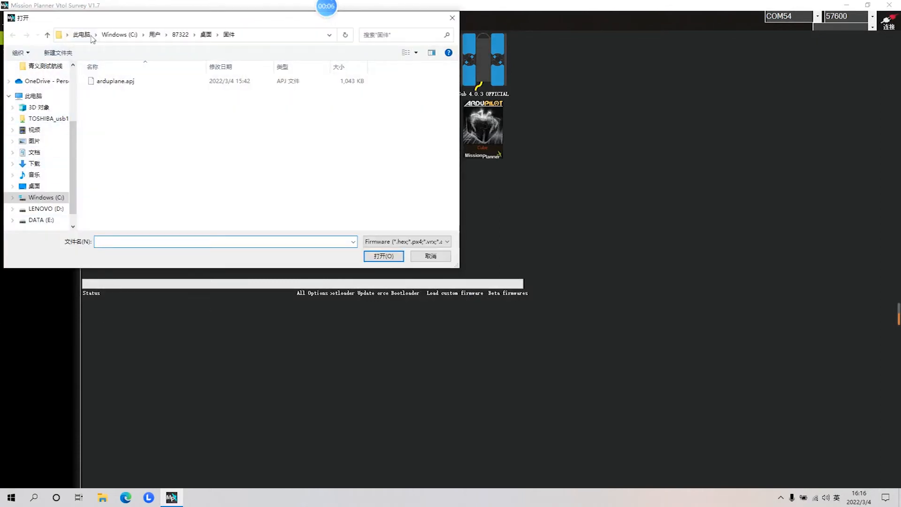
left_click(34, 186)
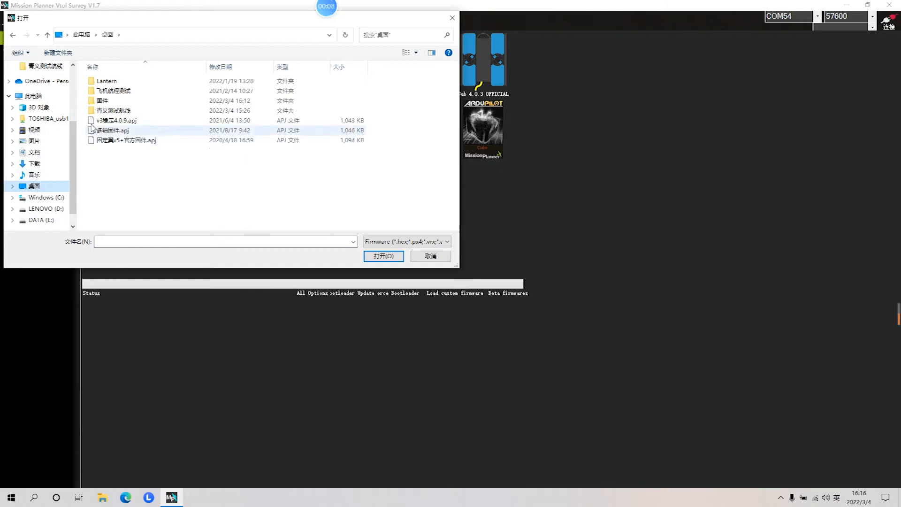
double_click(118, 100)
double_click(118, 84)
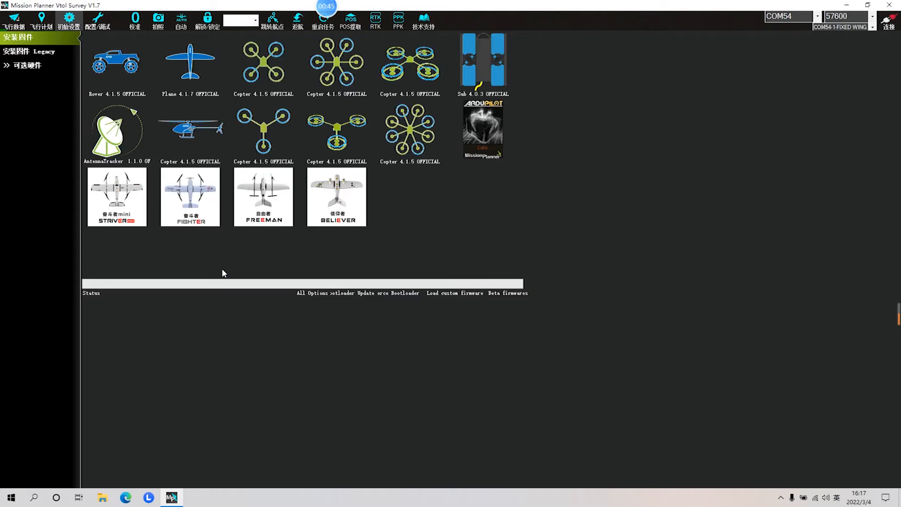
Step: Show the flight data view and connect to the flight controller through COM54 at 57600 baud
left_click(14, 21)
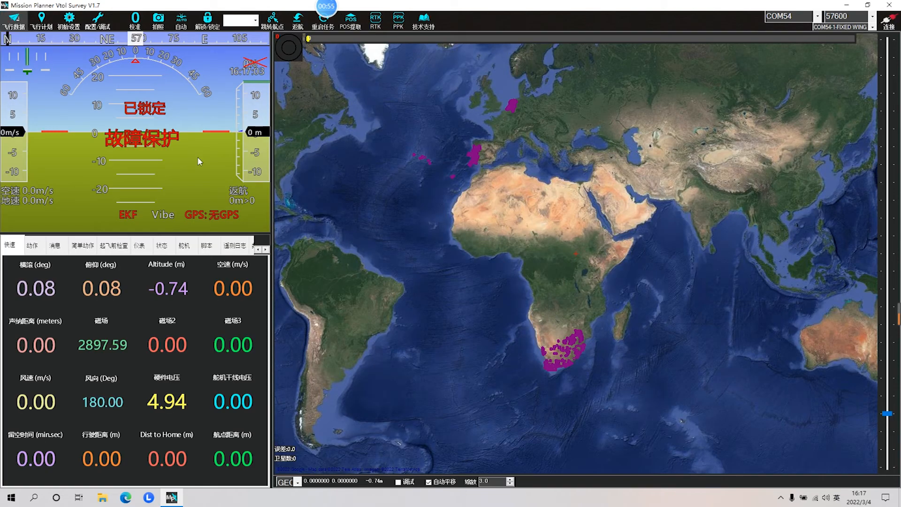
left_click(817, 16)
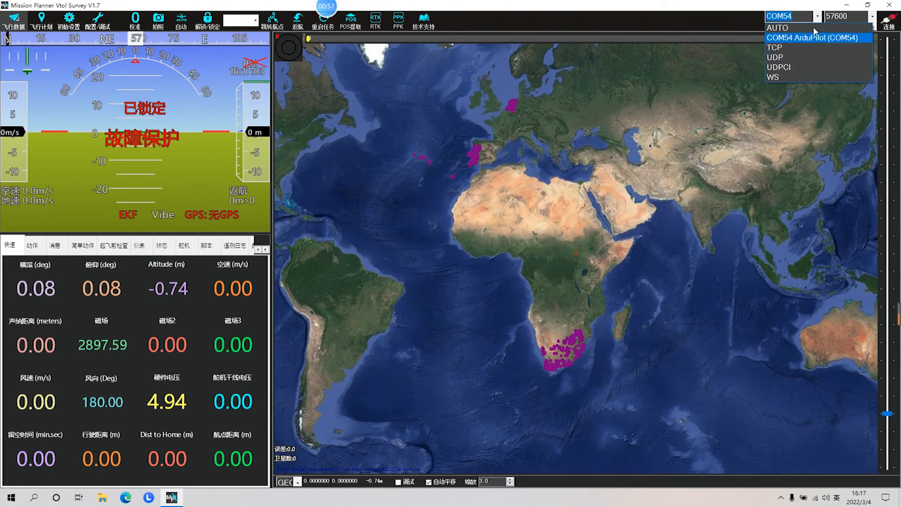
left_click(888, 23)
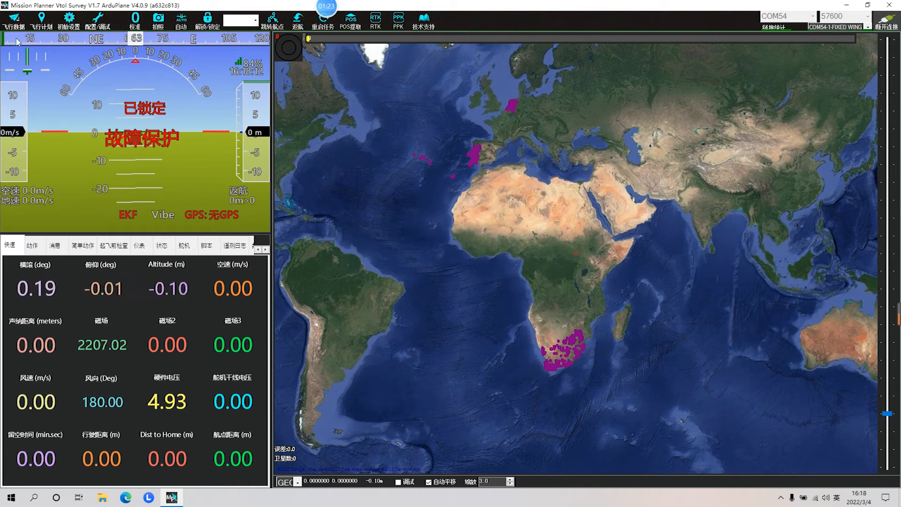
Step: Set the interface layout (布局) to Custom in the Planner settings
left_click(98, 21)
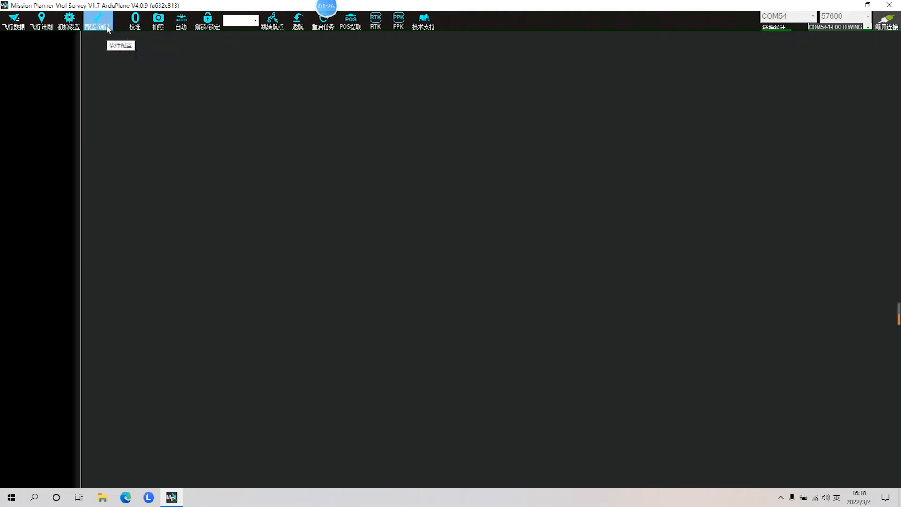
left_click(13, 21)
left_click(97, 22)
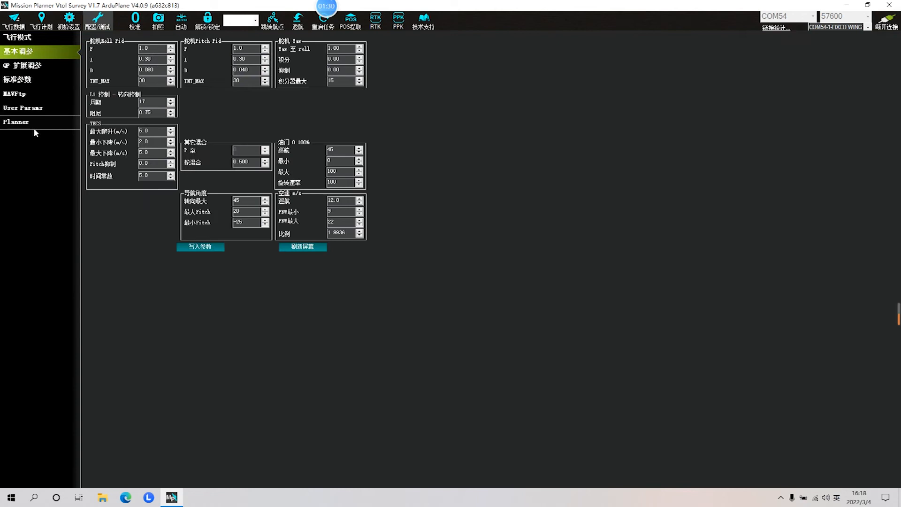
left_click(36, 123)
left_click(192, 233)
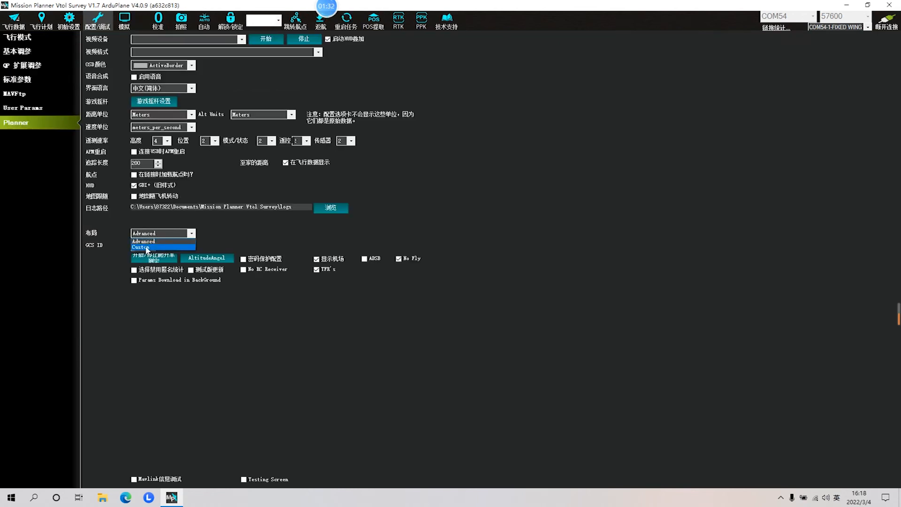
left_click(147, 246)
Step: Show the full parameter list (全部参数表) and compare it with v3测试vtol.param from the desktop
left_click(2, 18)
left_click(97, 21)
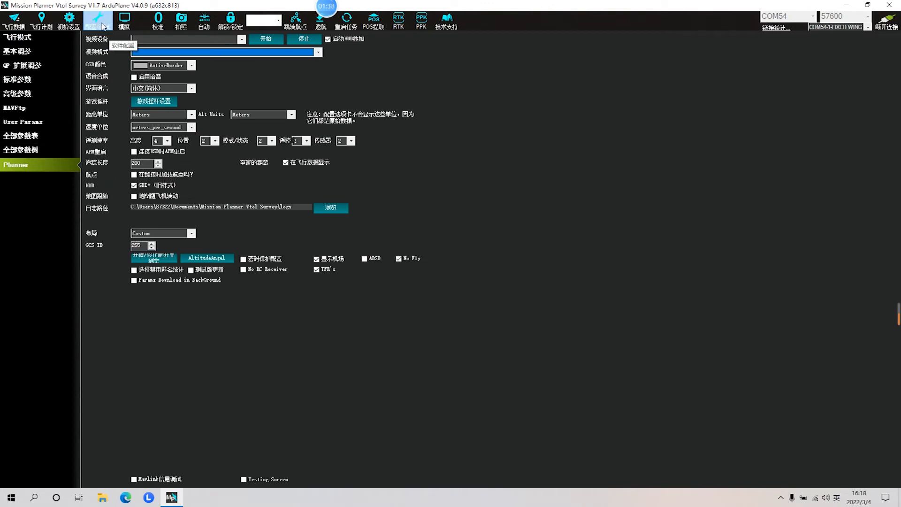
left_click(33, 133)
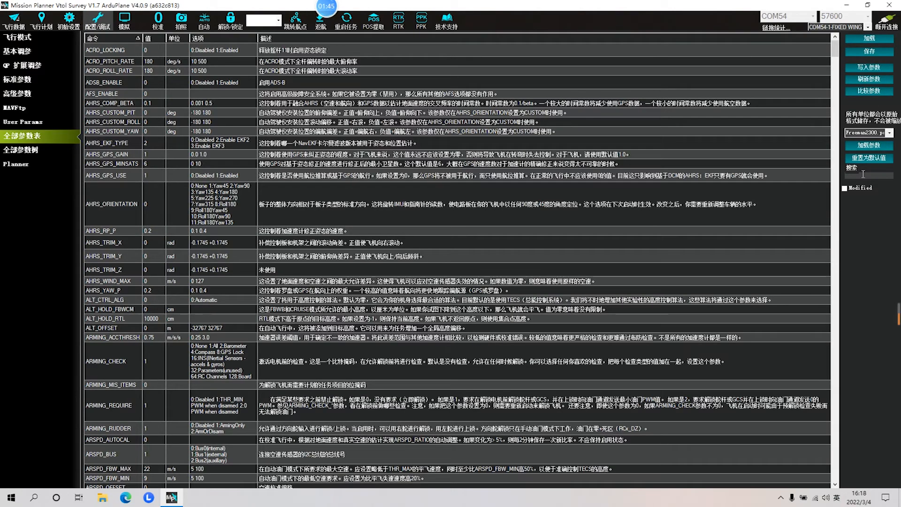
left_click(872, 92)
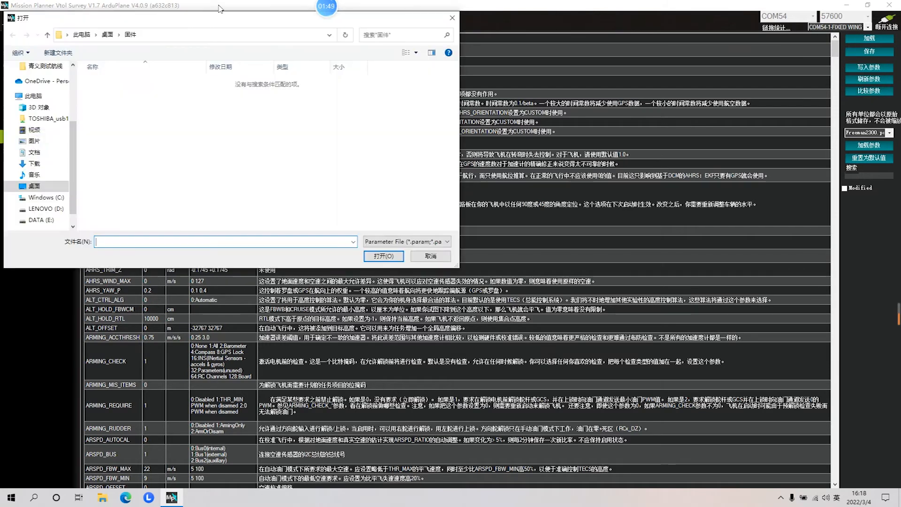
left_click(24, 184)
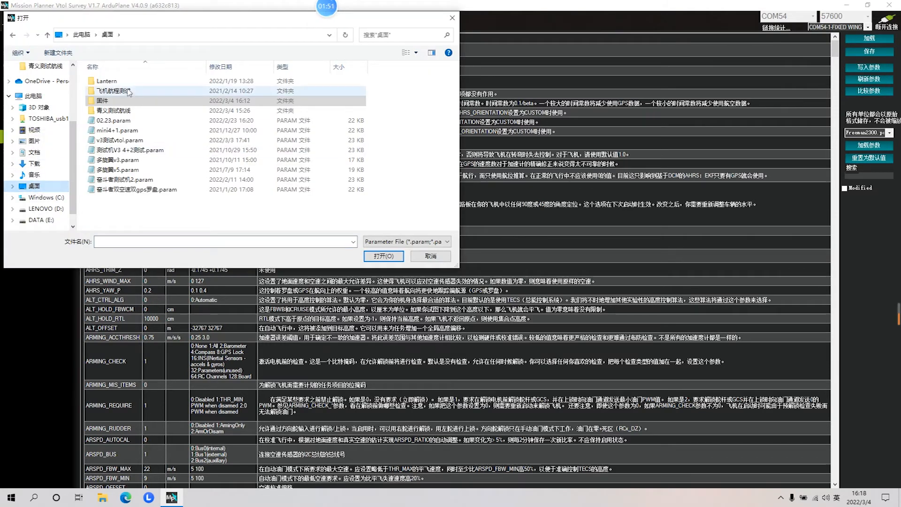
left_click(147, 140)
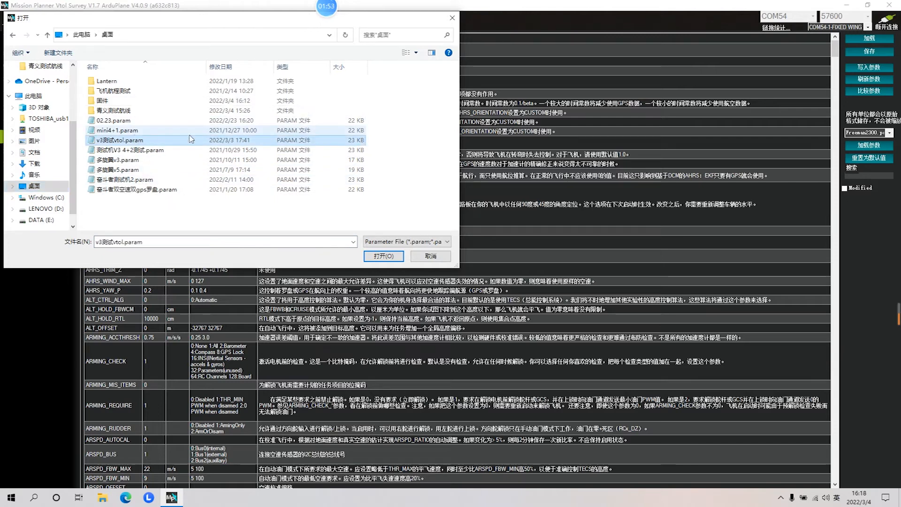
double_click(146, 139)
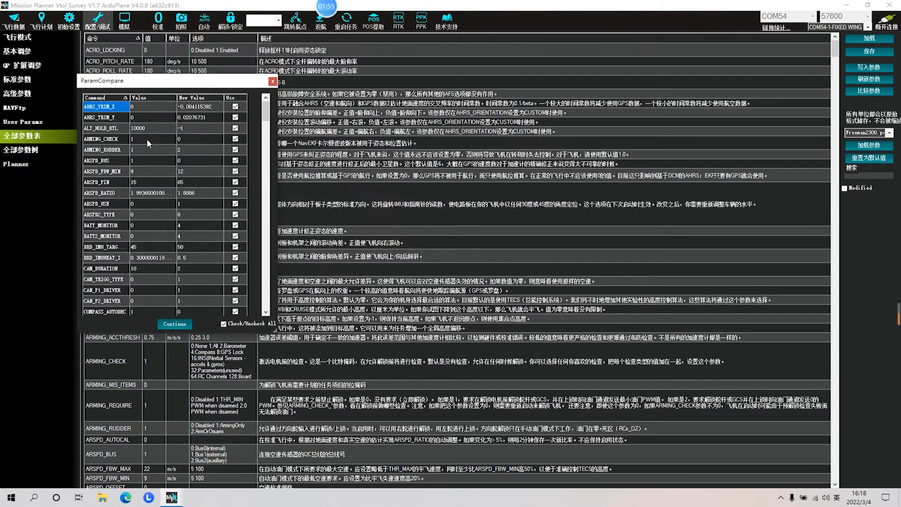
Step: Review the parameter differences, accept all the new values, and acknowledge the read-only parameter notices
scroll(221, 159, "down", 5)
left_click_drag(266, 124, 244, 226)
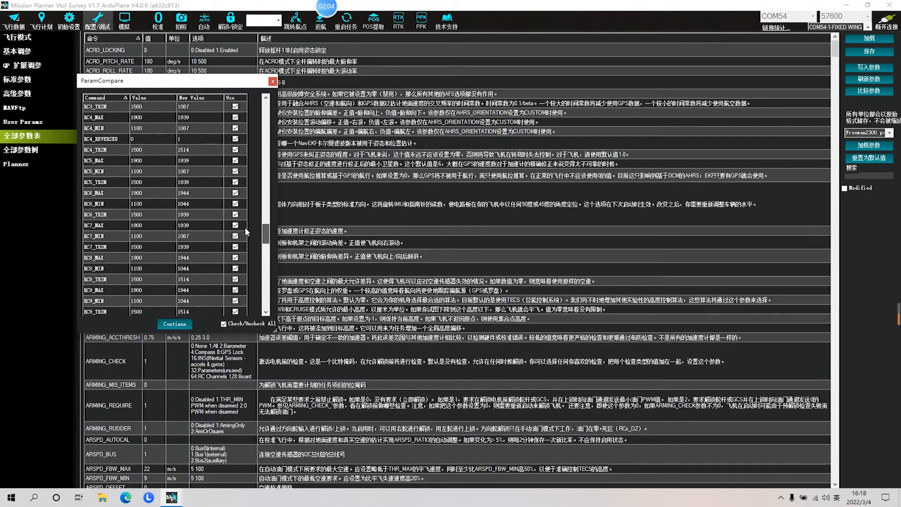
left_click(188, 326)
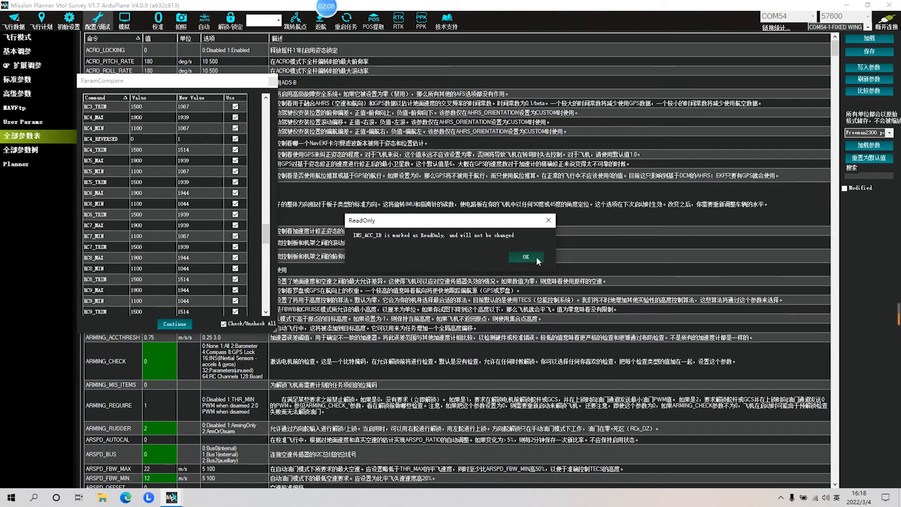
left_click(536, 257)
left_click(533, 258)
left_click(532, 257)
left_click(516, 256)
left_click(524, 255)
left_click(525, 255)
Step: Write the newly loaded parameters to the flight controller and confirm the write
left_click(867, 68)
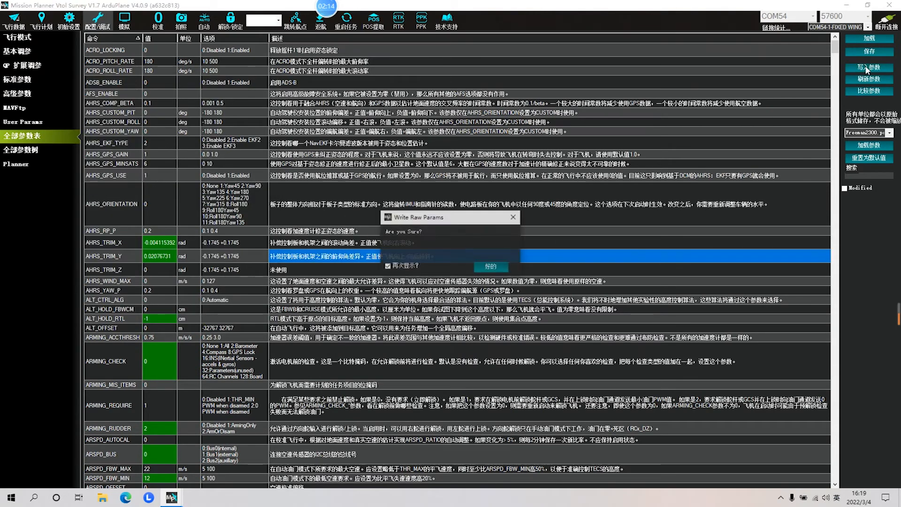
left_click(489, 265)
left_click(572, 257)
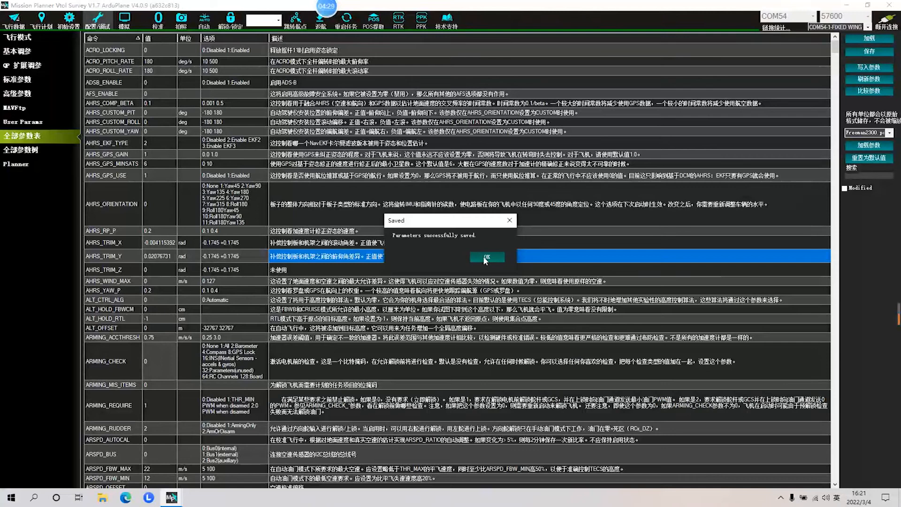
left_click(483, 255)
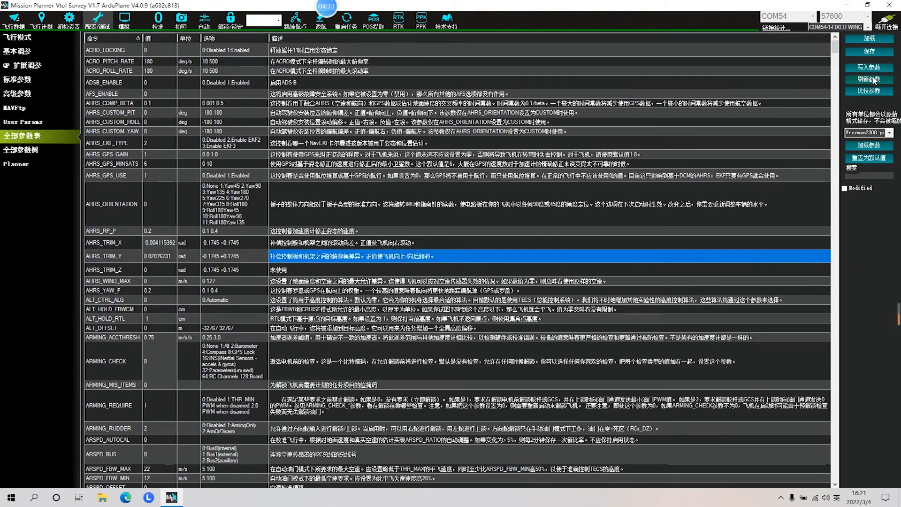
Step: Disconnect the flight controller and reconnect it through COM54 at 57600 baud to reload its parameters
left_click(893, 29)
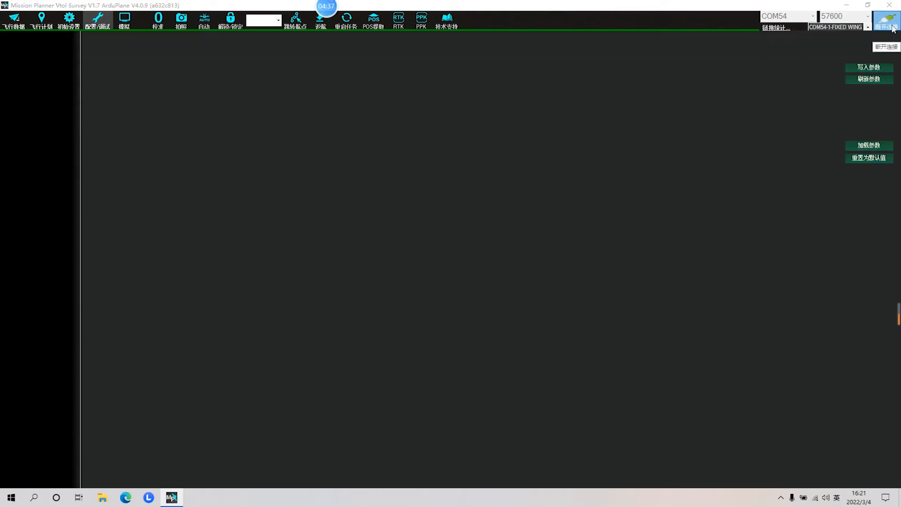
left_click(893, 29)
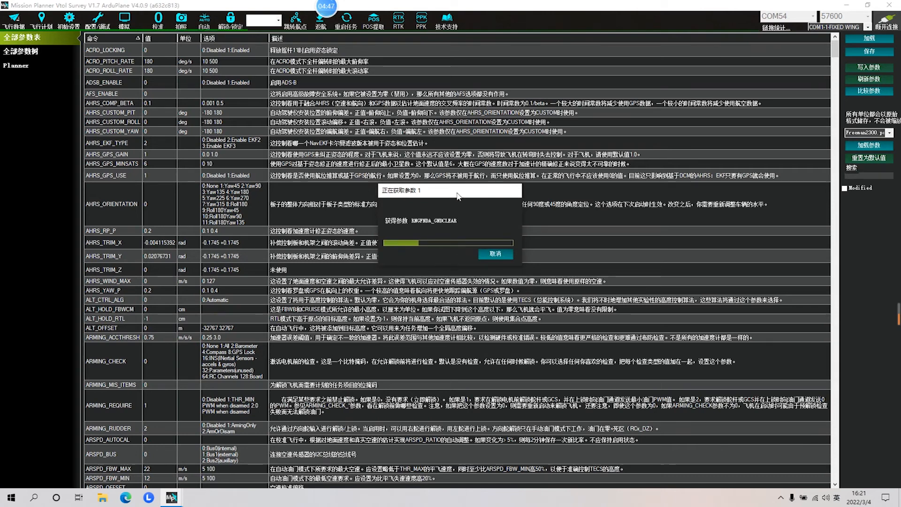
left_click_drag(457, 197, 455, 205)
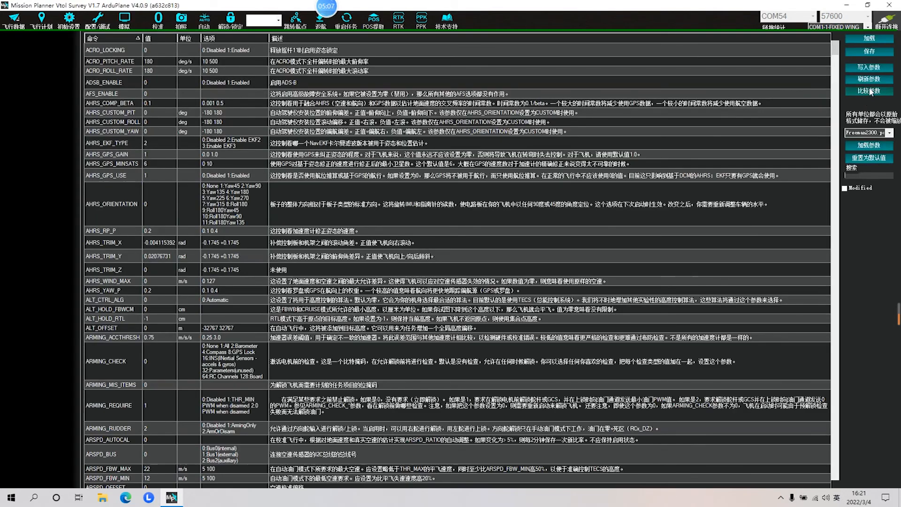
Step: Compare the reloaded parameters with v3测试vtol.param again and look through the differences
left_click(870, 91)
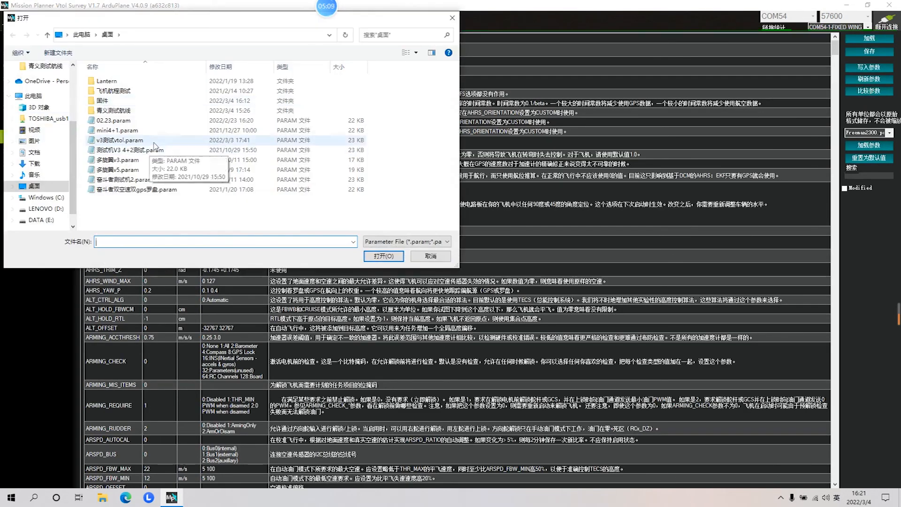
double_click(154, 140)
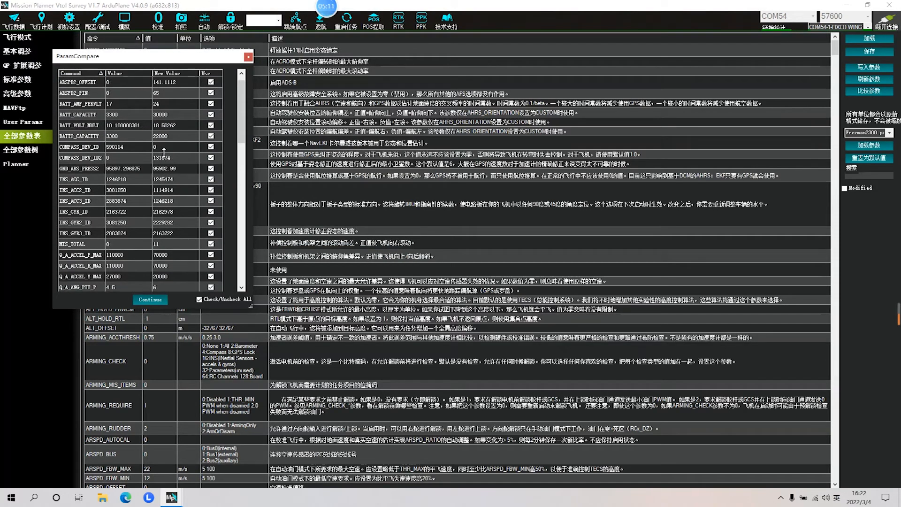
left_click_drag(241, 101, 239, 154)
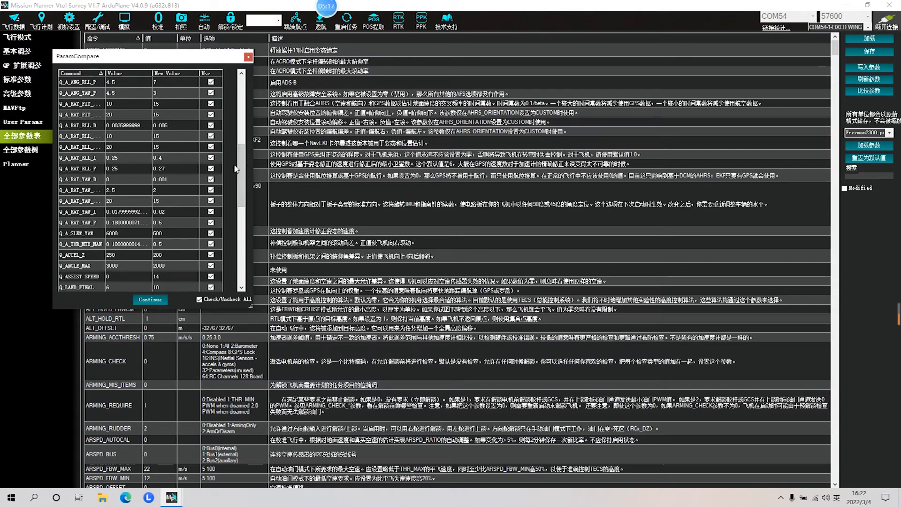
mouse_move(241, 169)
left_mouse_down()
mouse_move(238, 228)
mouse_move(235, 80)
mouse_move(241, 165)
left_mouse_up()
Step: Apply all the remaining parameter differences, acknowledging the read-only notices and allowing the out-of-range value
left_click(156, 302)
left_click(535, 256)
left_click(535, 256)
left_click(535, 256)
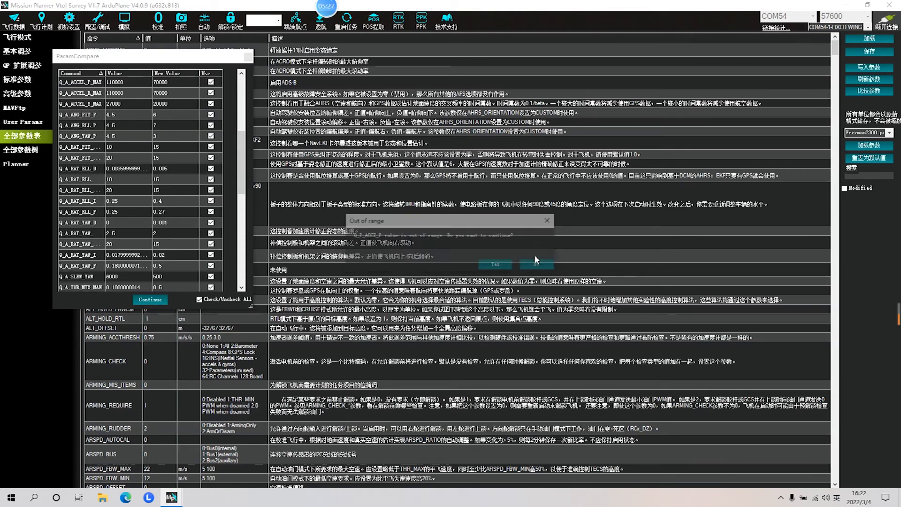
left_click(499, 265)
left_click(533, 258)
left_click(532, 257)
left_click(531, 257)
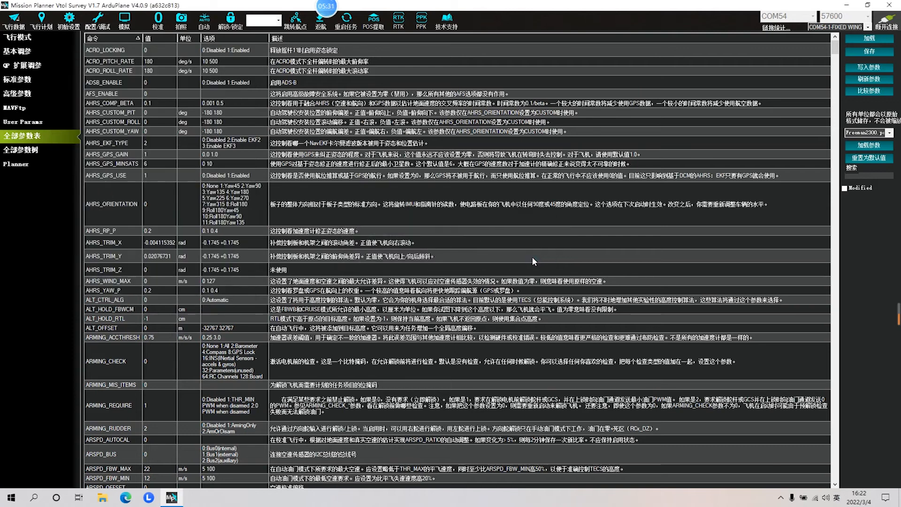
Step: Write the second batch of parameters to the flight controller and confirm it
left_click(876, 69)
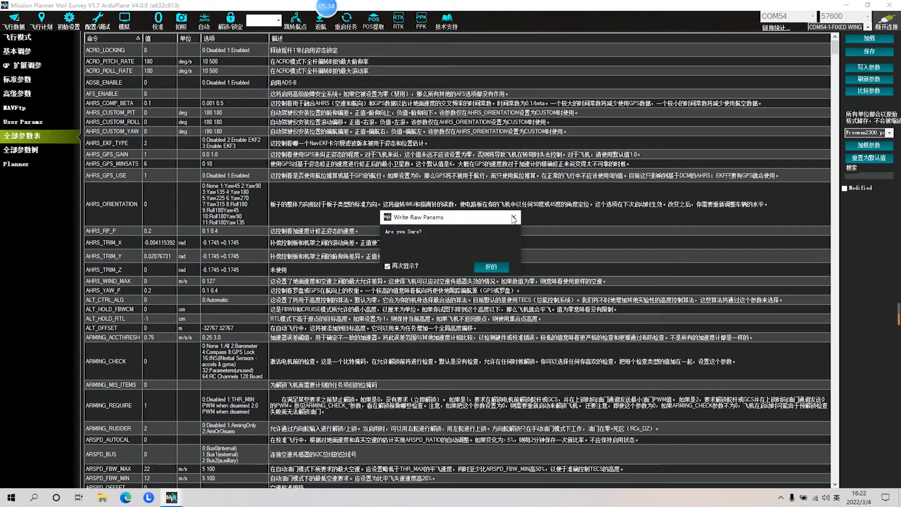
left_click(495, 267)
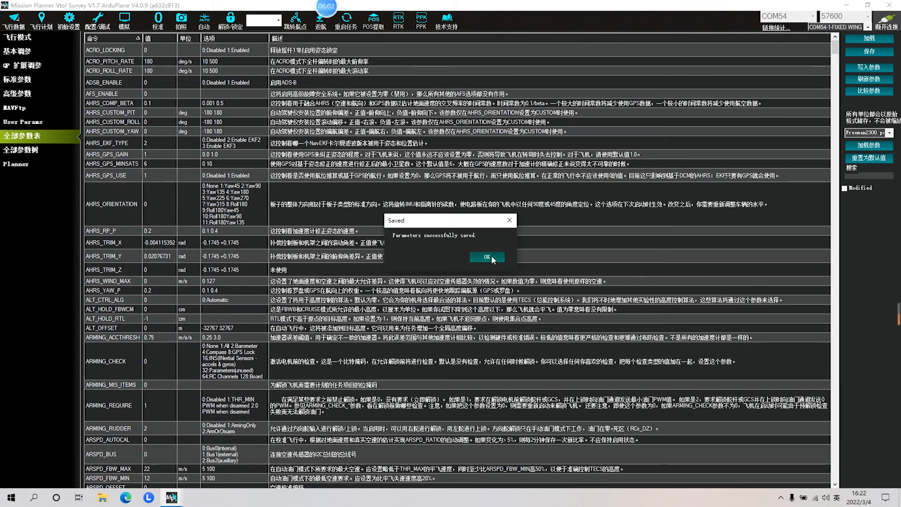
left_click(487, 257)
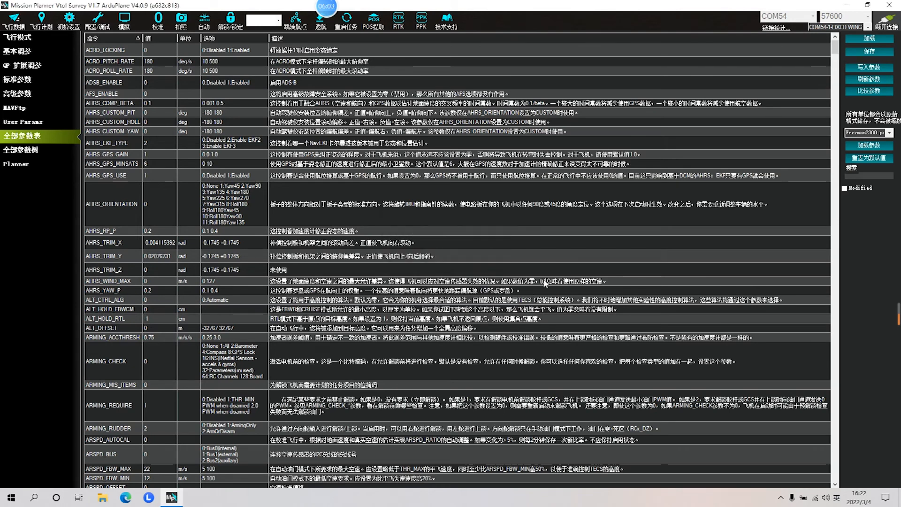
Step: Compare against v3测试vtol.param once more, examine the remaining sensor ID and STAT differences, and close the comparison without applying them
left_click(868, 91)
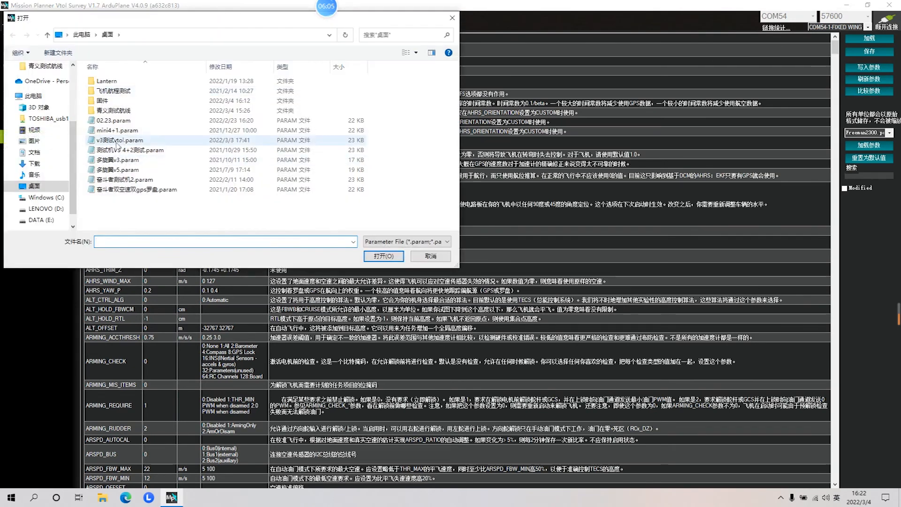
double_click(132, 147)
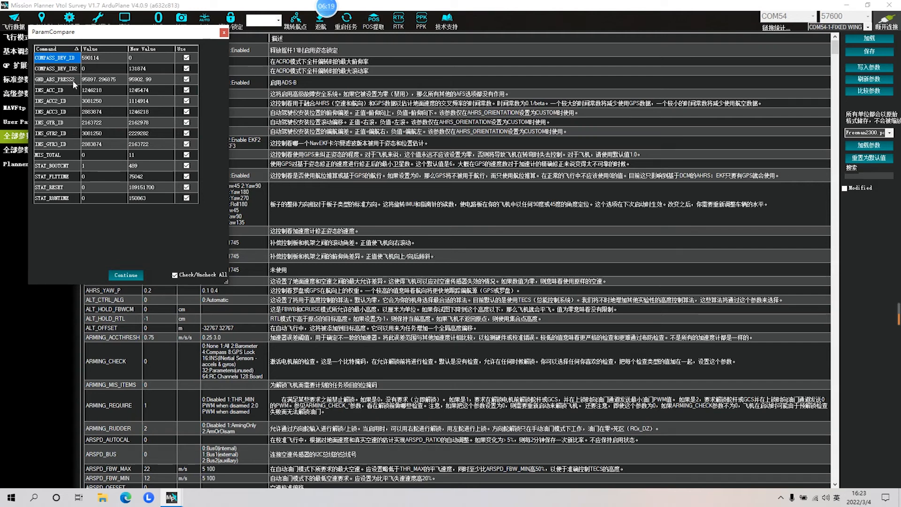
left_click(67, 132)
left_click(71, 144)
left_click(61, 158)
left_click(64, 168)
left_click_drag(66, 181, 69, 185)
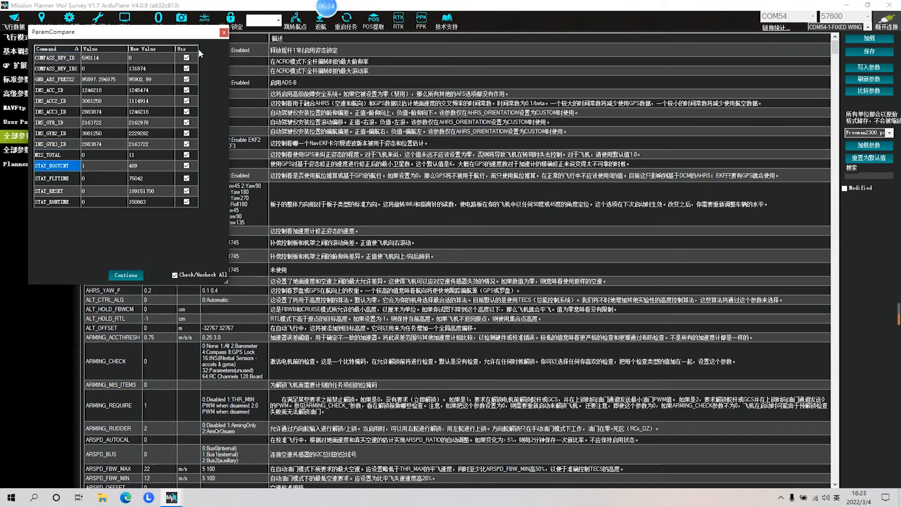
left_click(224, 33)
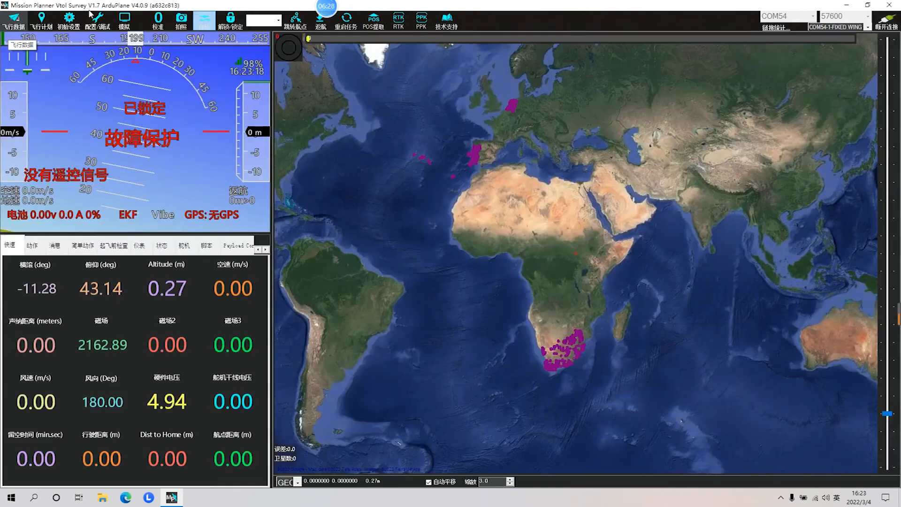
Step: Look at the flight data view and open accelerometer calibration (加速度计校准) under the required hardware settings
left_click(14, 21)
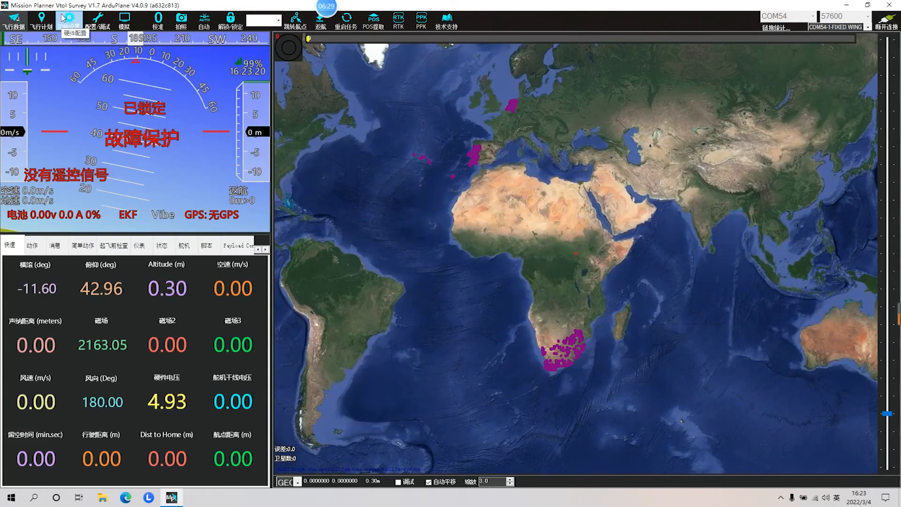
left_click(76, 20)
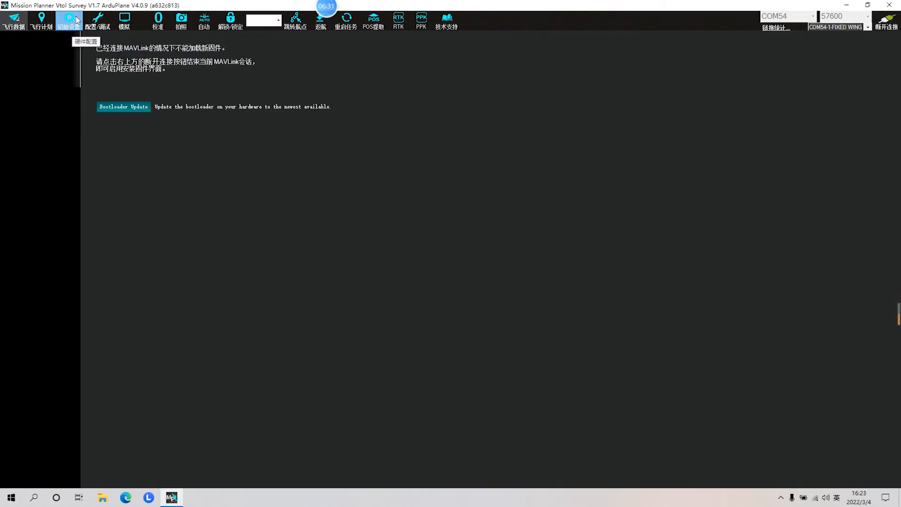
left_click(20, 49)
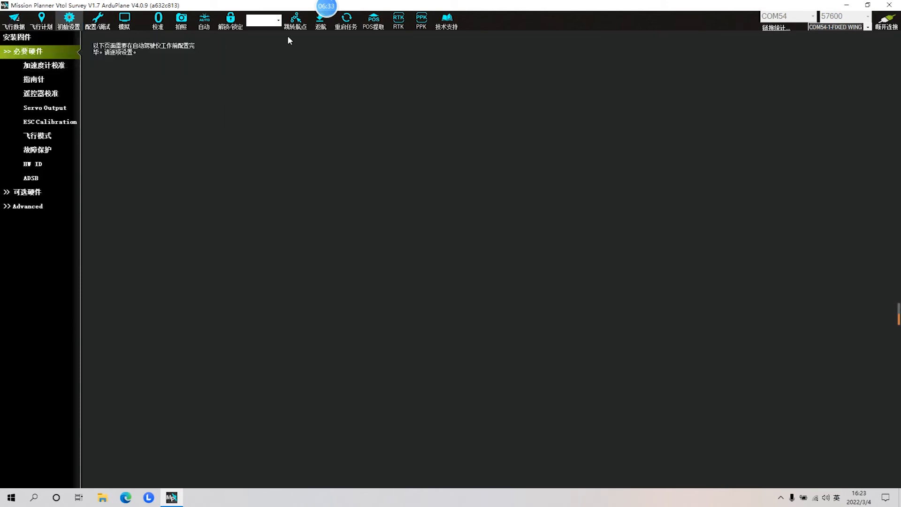
left_click(43, 67)
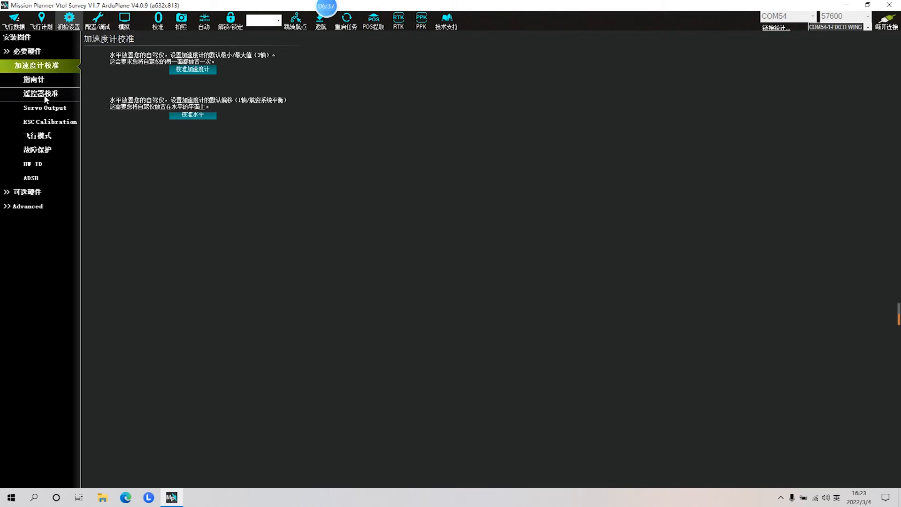
Step: Calibrate the accelerometer, confirming each requested vehicle placement, including nose down and on its back
left_click(97, 20)
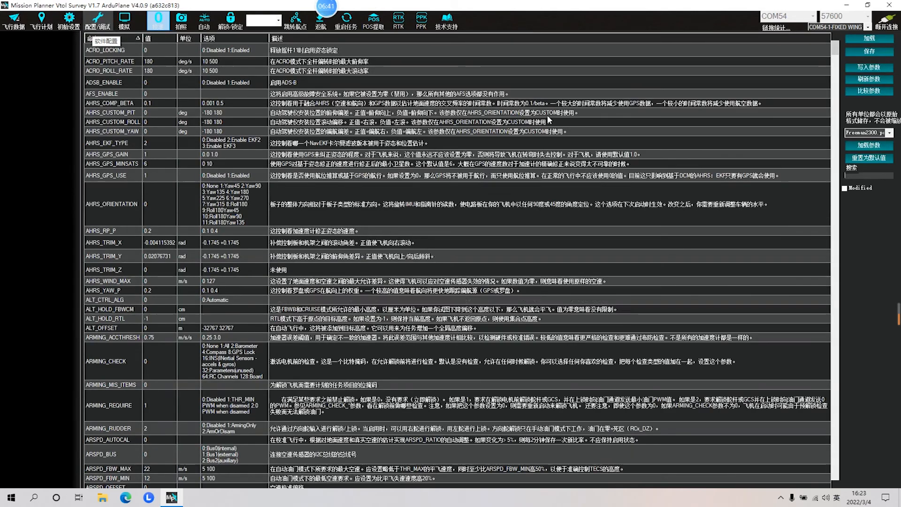
left_click(68, 20)
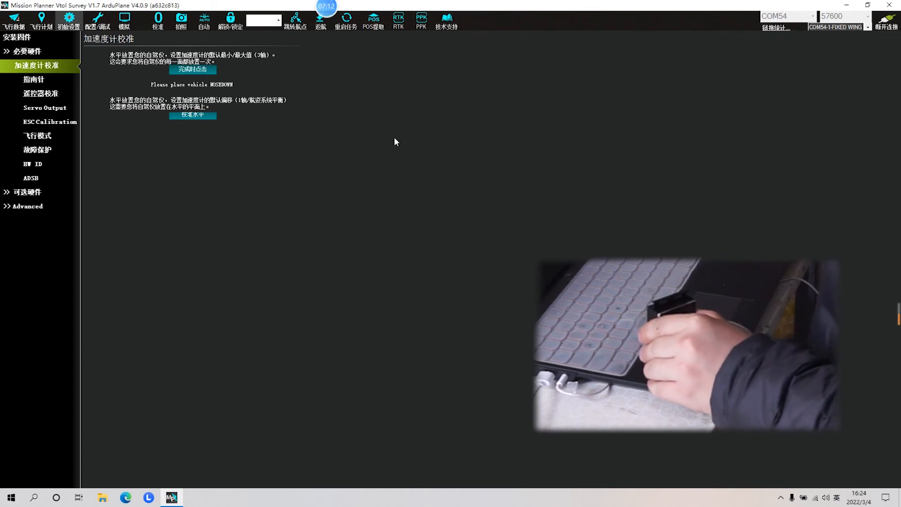
left_click(207, 71)
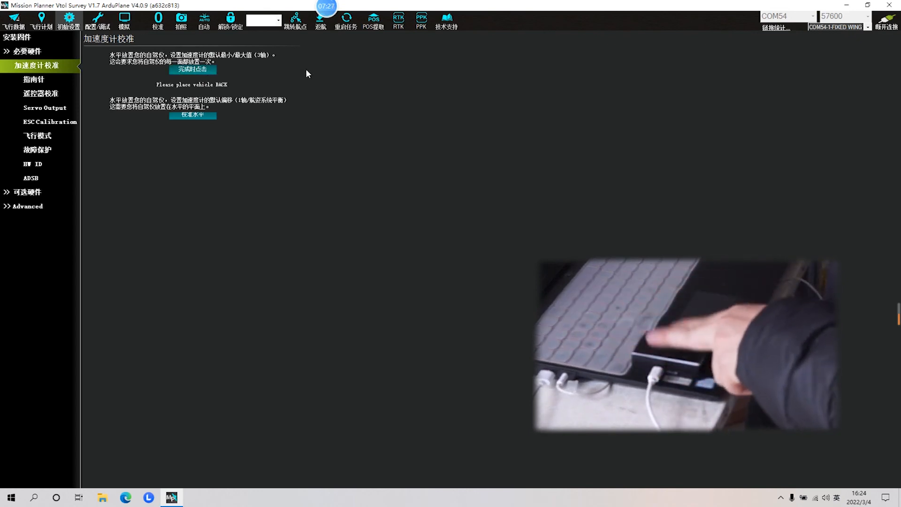
left_click(203, 70)
Step: Check the attitude response in the flight data view and run the level calibration (校准水平) with the controller lying flat
left_click(13, 22)
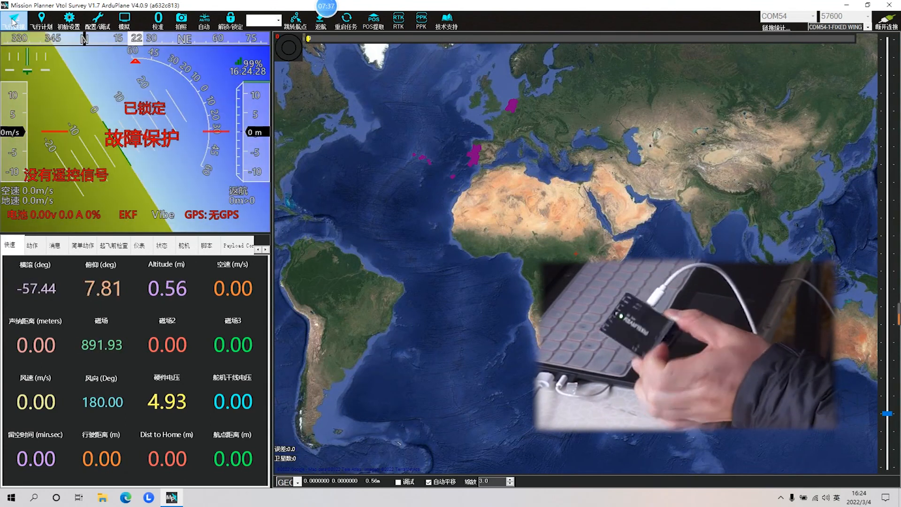
left_click(69, 21)
left_click(1, 20)
left_click(74, 26)
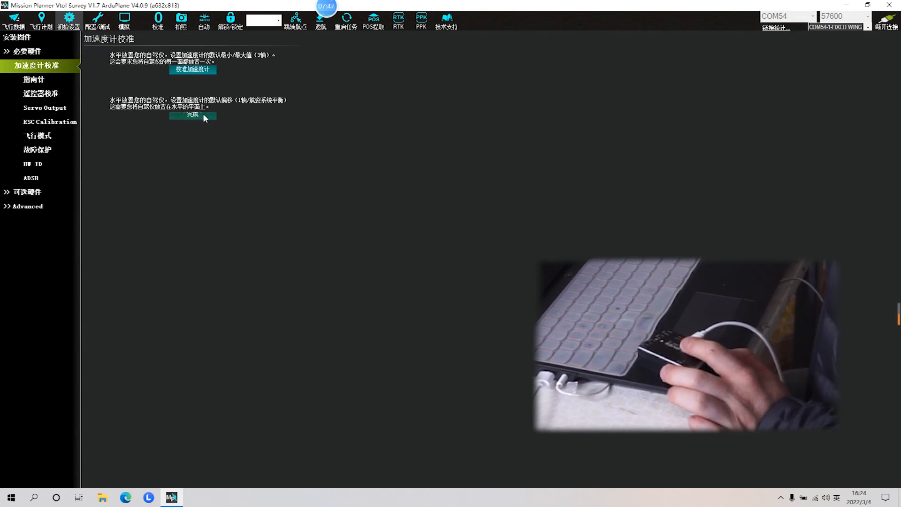
Step: Check the roll and pitch readings in the flight data view with the controller lying level
left_click(11, 20)
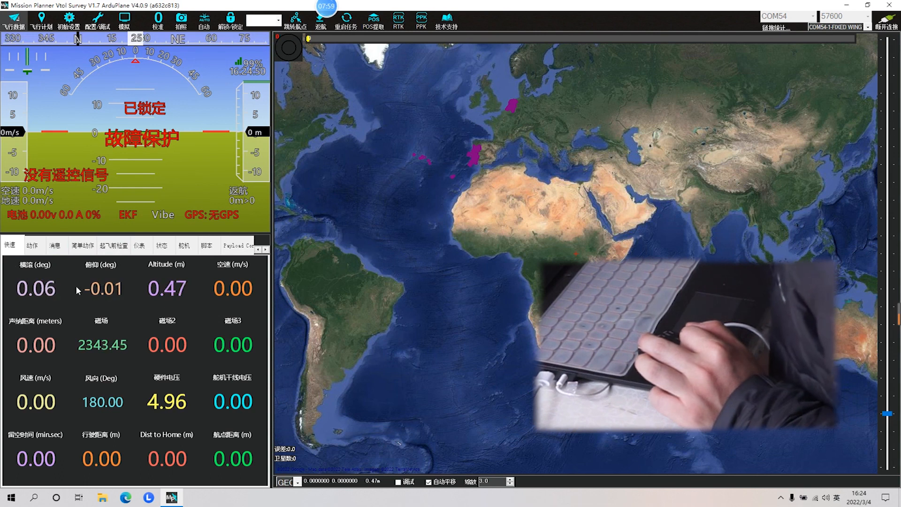
left_click(69, 28)
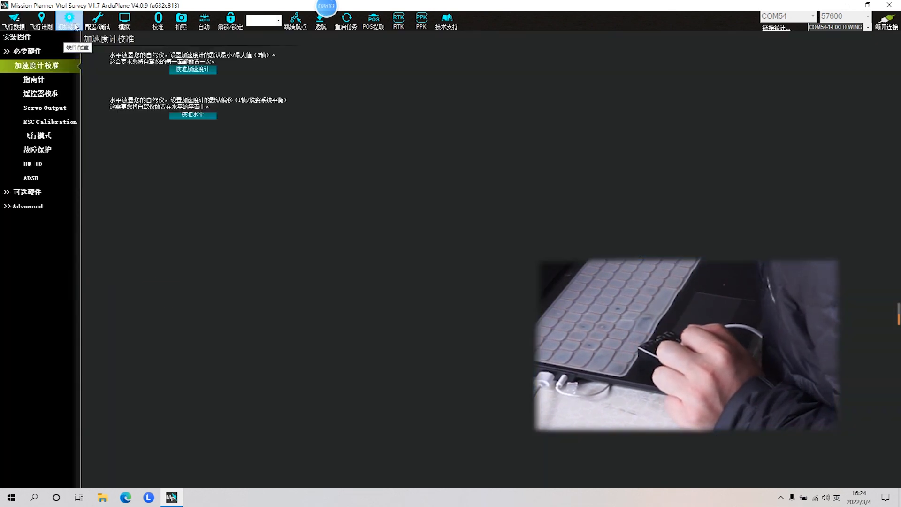
left_click(15, 21)
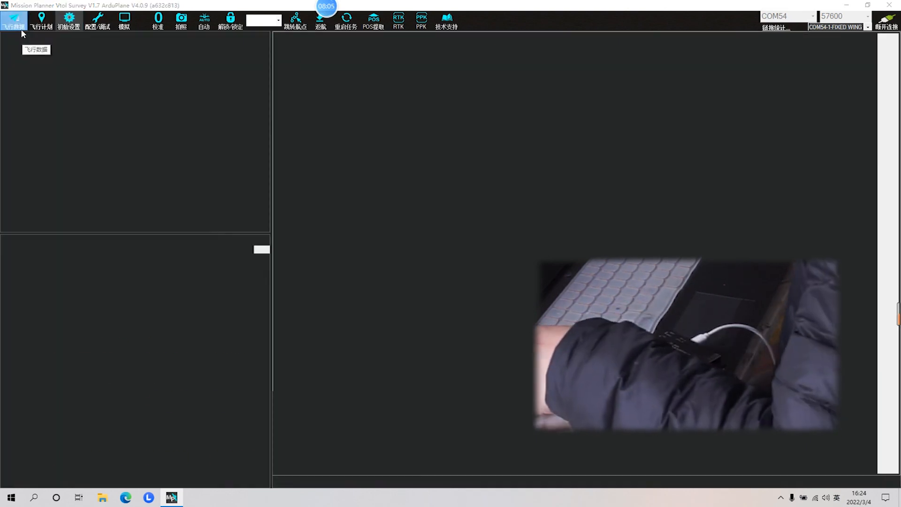